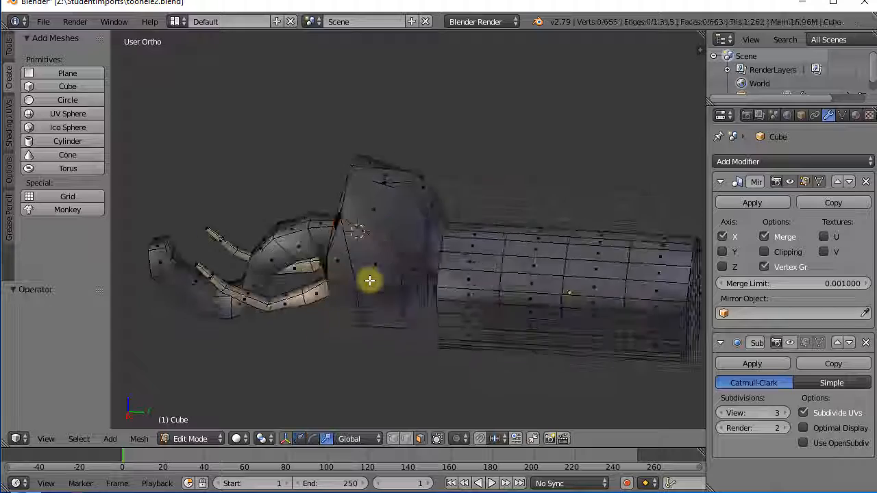
Select the face ring at the front of the body and enable Clipping on the Mirror modifier.
middle_click_drag(370, 280, 468, 248)
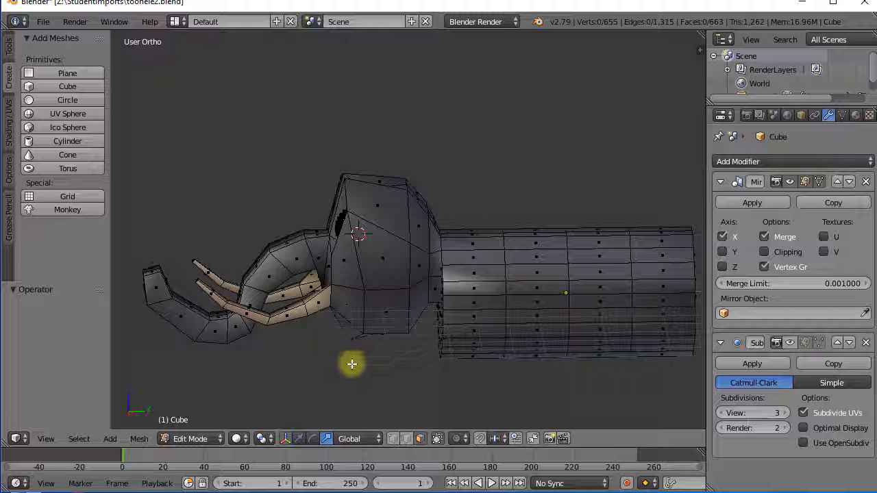
middle_click_drag(349, 368, 352, 361)
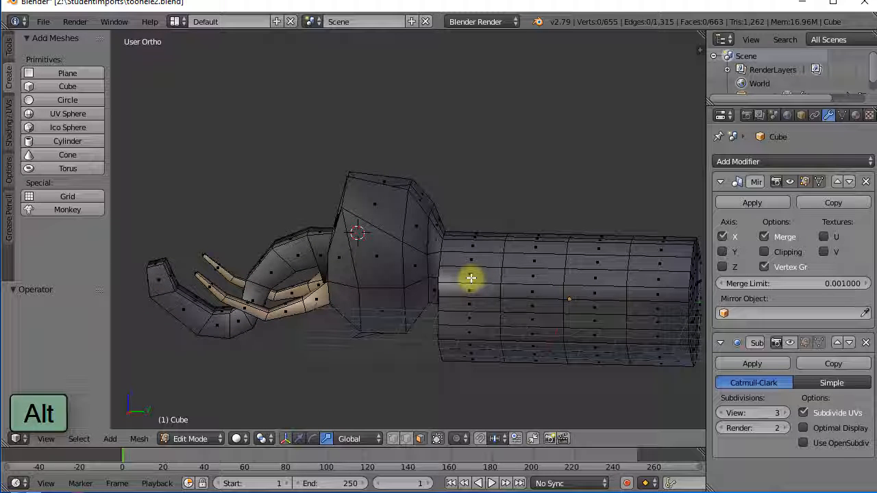
left_click(473, 274, "alt")
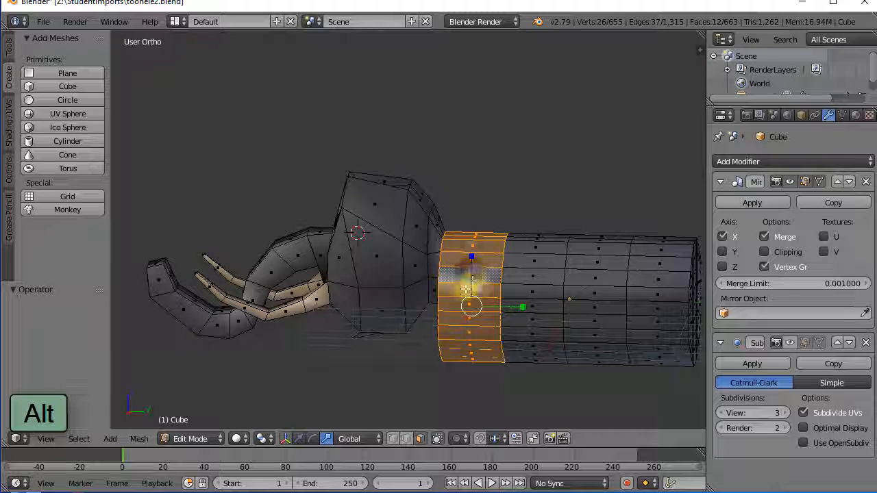
middle_click_drag(420, 327, 396, 410)
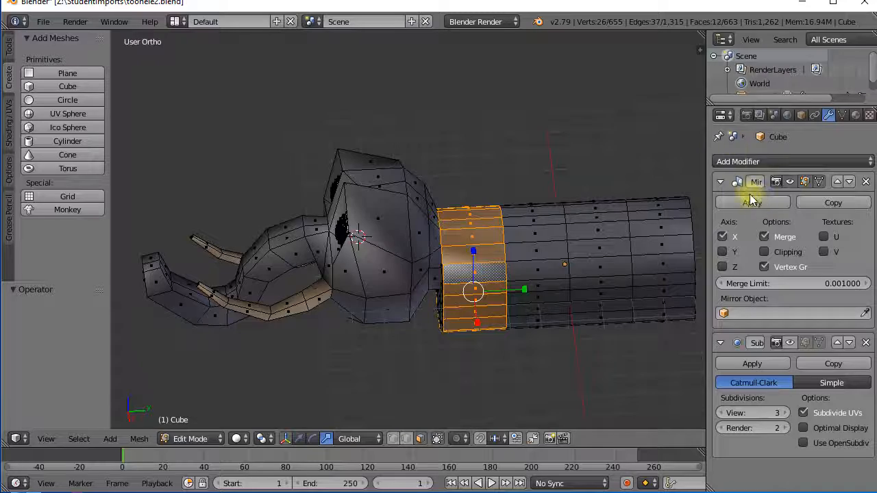
left_click(766, 251)
Enlarge the selected front body ring along Z, then raise it 0.942 along Z to form the shoulders.
middle_click_drag(555, 362, 452, 335)
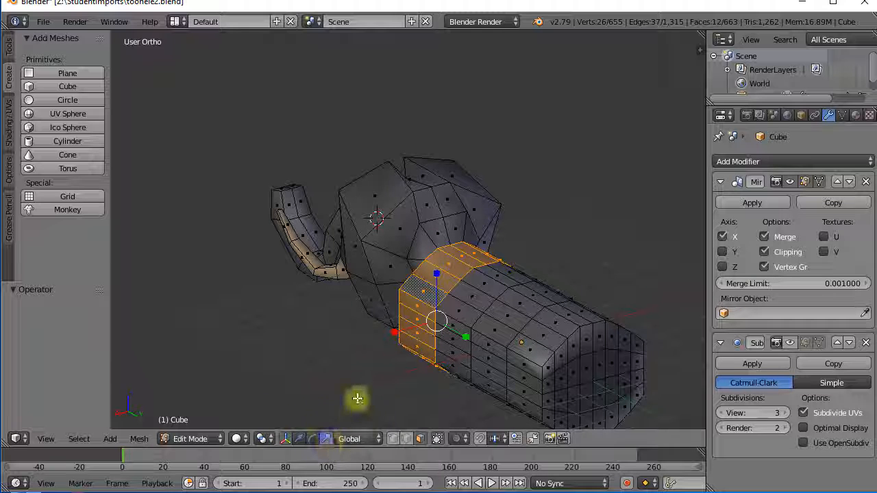
middle_click_drag(358, 400, 461, 313)
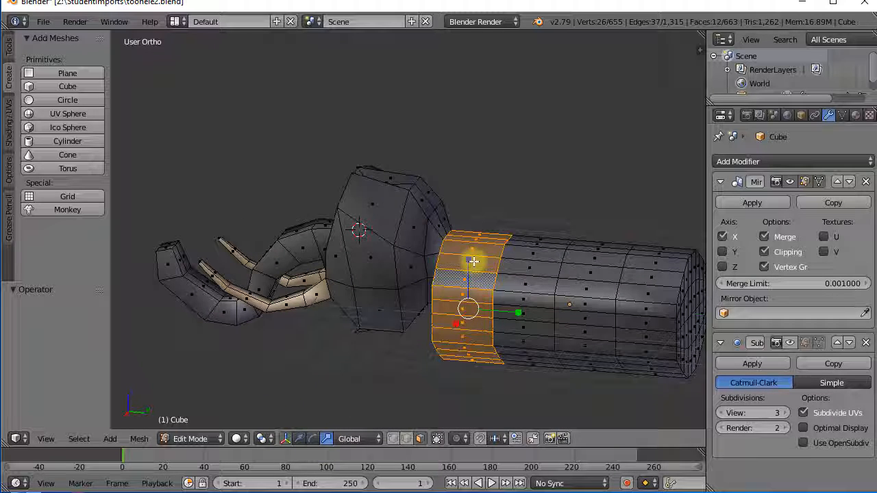
key("s")
key("z")
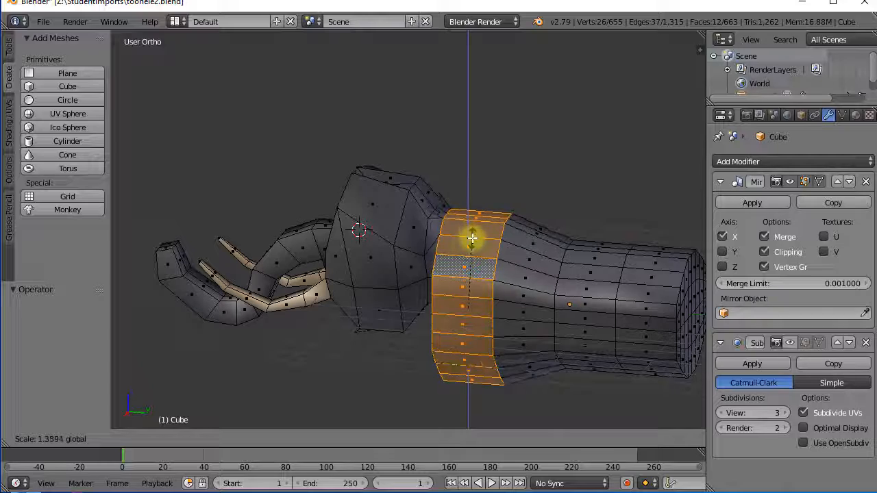
left_click(472, 234)
middle_click_drag(348, 363, 488, 248)
left_click(295, 436)
left_click_drag(473, 255, 480, 225)
Select the six side faces of the front body ring and scale them by 1.753 along X.
middle_click_drag(297, 336, 431, 372)
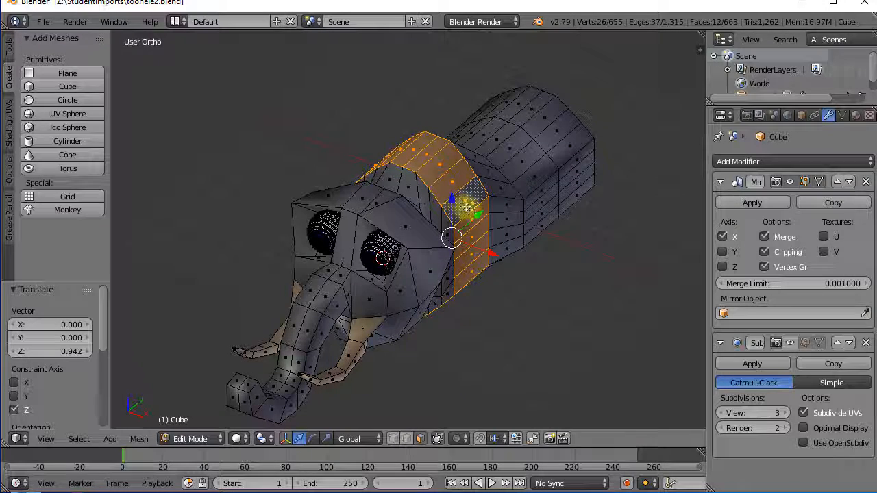
middle_click_drag(467, 207, 494, 251)
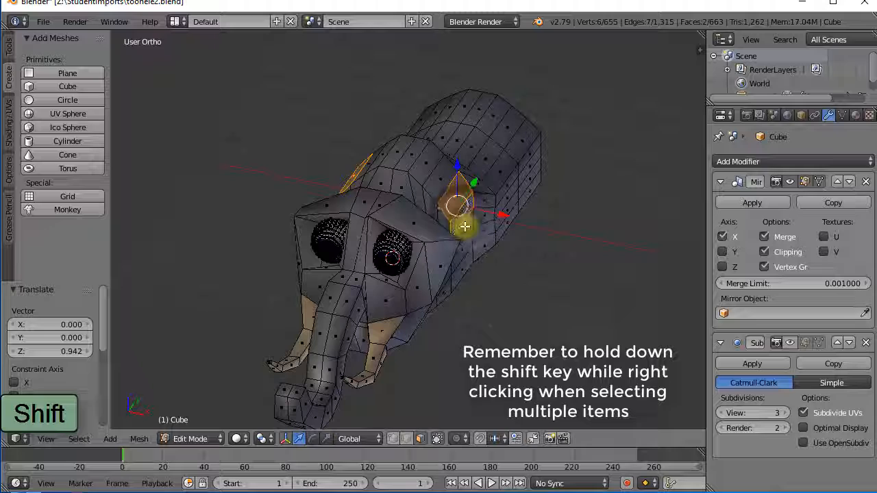
right_click(465, 226, "shift")
middle_click_drag(521, 267, 514, 178)
right_click(466, 336, "shift")
middle_click_drag(544, 338, 660, 405)
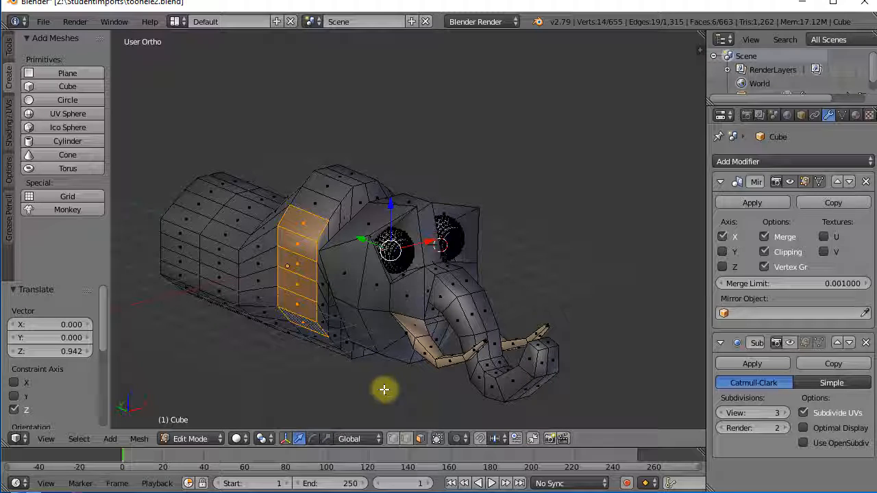
middle_click_drag(278, 372, 199, 384)
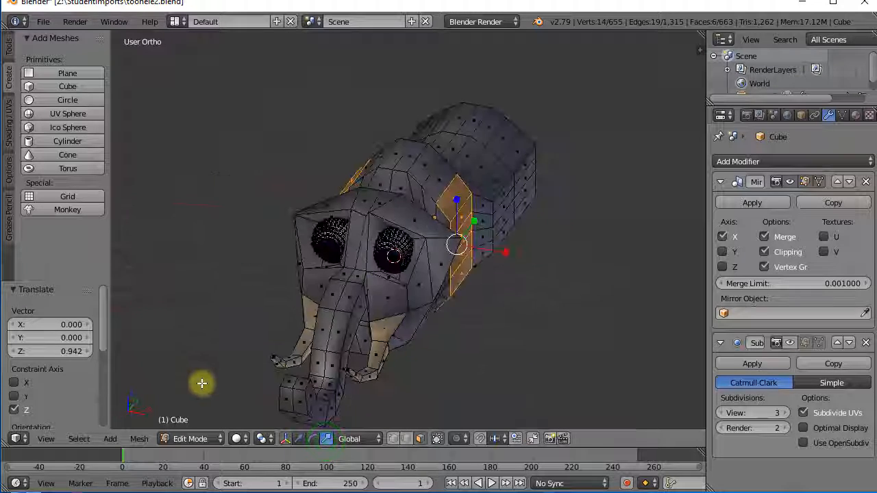
key("s")
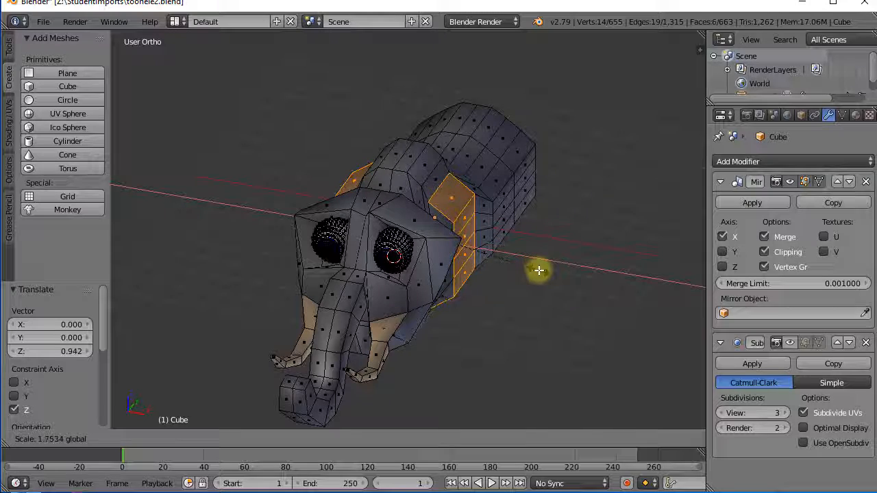
left_click(538, 271)
Select the lower edge of the shoulder's side faces and move it down 0.285 along Z.
middle_click_drag(538, 273, 448, 231)
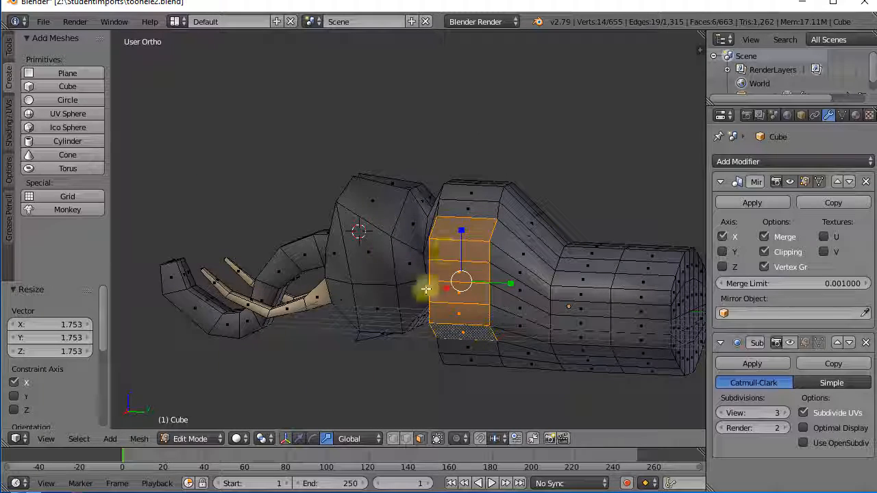
middle_click_drag(426, 290, 437, 139)
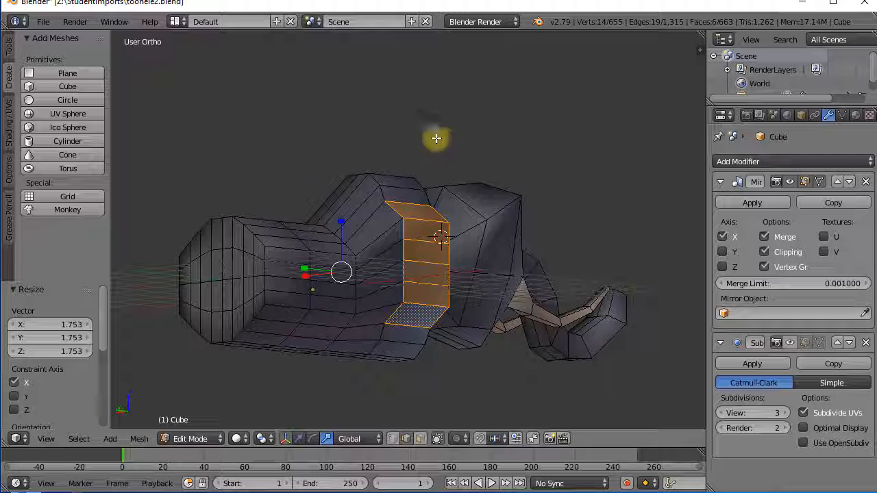
right_click(405, 328)
middle_click_drag(402, 336, 376, 446)
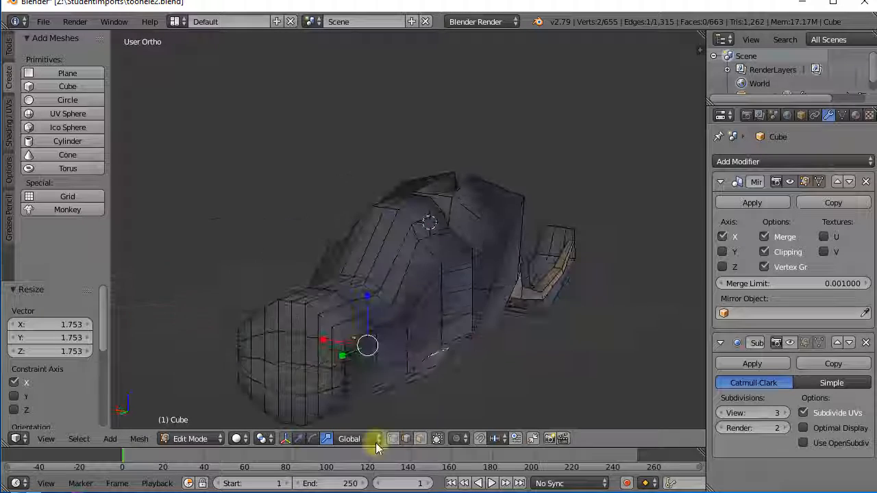
left_click(299, 438)
middle_click_drag(420, 400, 417, 380)
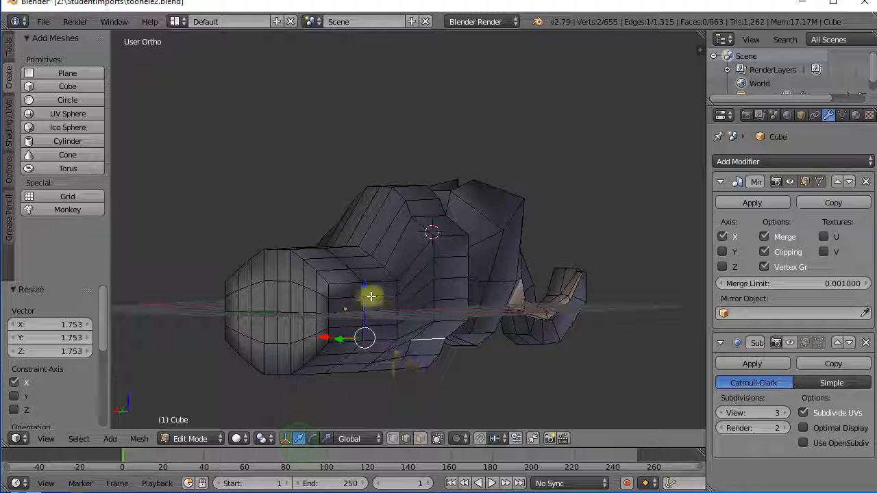
left_click_drag(370, 296, 364, 313)
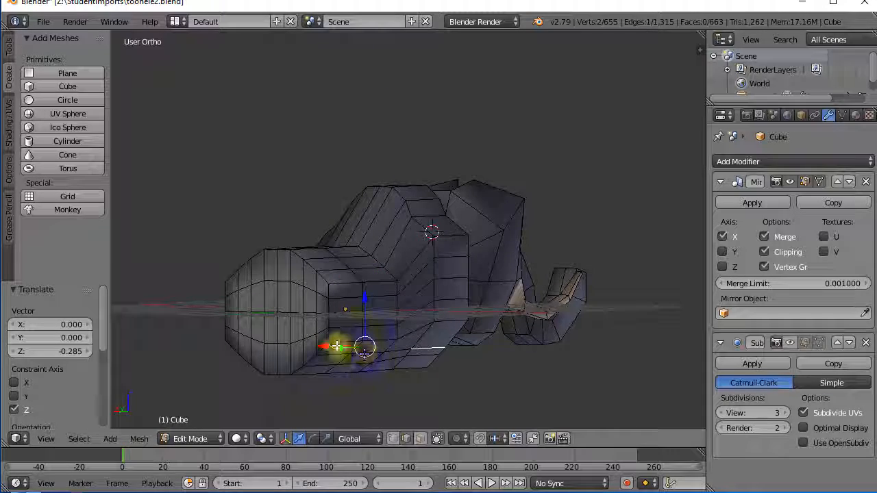
Move the lower shoulder edge outward 0.468 along X and down another 0.179 along Z.
middle_click_drag(360, 396, 445, 401)
left_click_drag(352, 355, 356, 355)
middle_click_drag(532, 338, 254, 336)
left_click_drag(407, 305, 408, 306)
left_click_drag(435, 342, 464, 355)
middle_click_drag(470, 361, 361, 352)
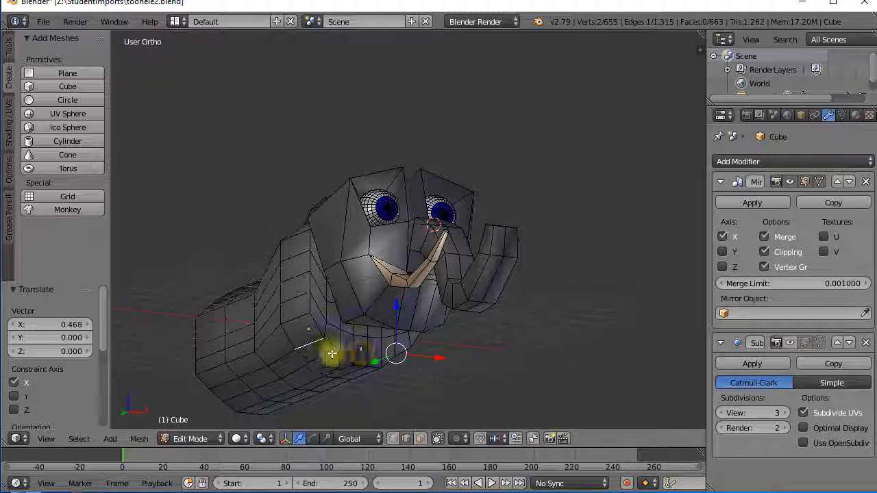
left_click_drag(379, 315, 378, 322)
Move the upper shoulder edge outward 0.286 along X and up 0.189 along Z.
middle_click_drag(462, 363, 703, 419)
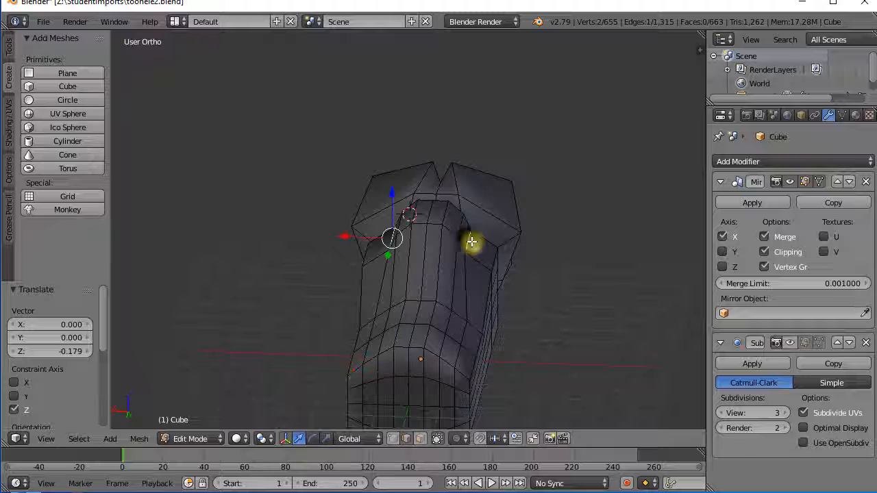
left_click_drag(364, 234, 355, 233)
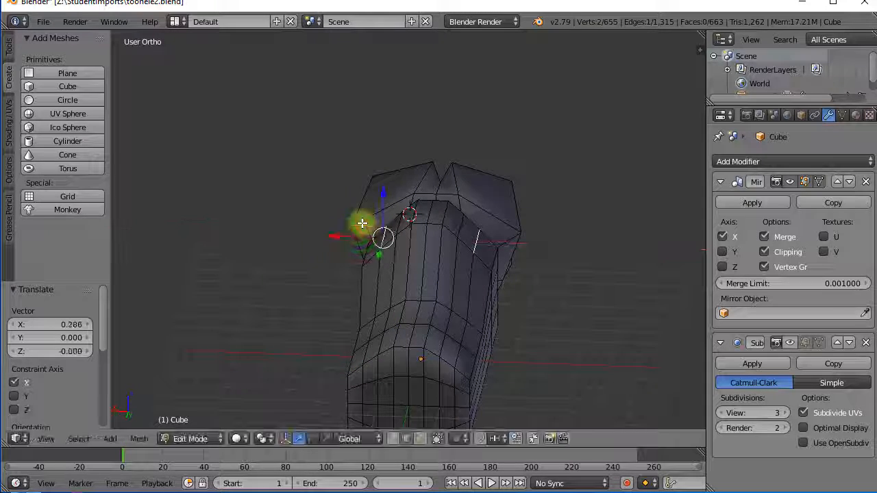
left_click_drag(383, 194, 383, 187)
Select the face ring at the rear of the body and scale it by 1.440 along Z in the right side view.
middle_click_drag(411, 206, 402, 421)
left_click(420, 439)
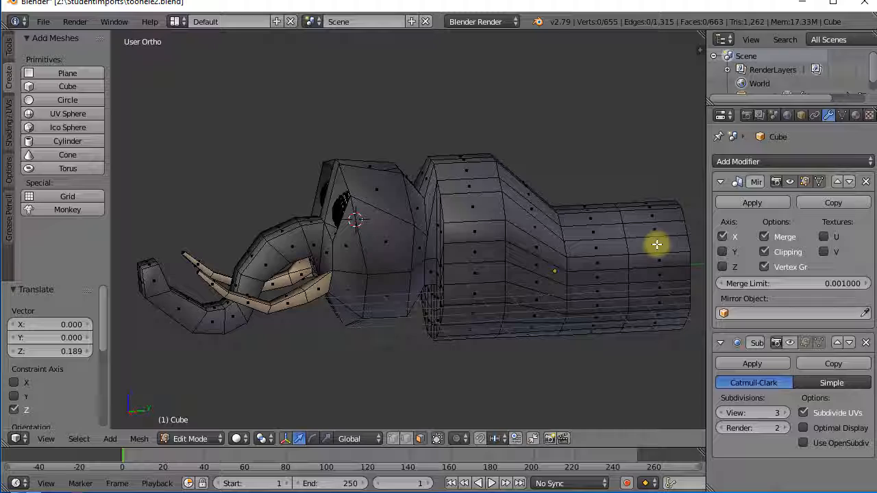
right_click(656, 244, "alt")
middle_click_drag(628, 339, 446, 366)
left_click(328, 440)
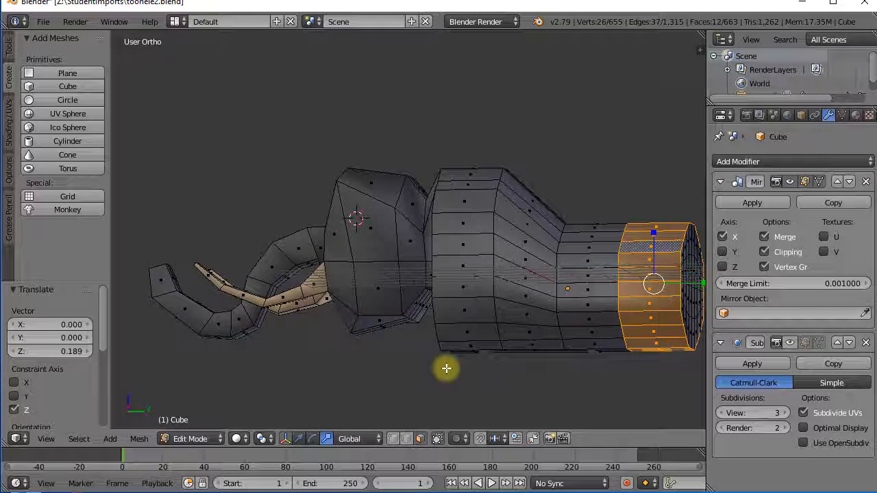
scroll(446, 368, "down", 1)
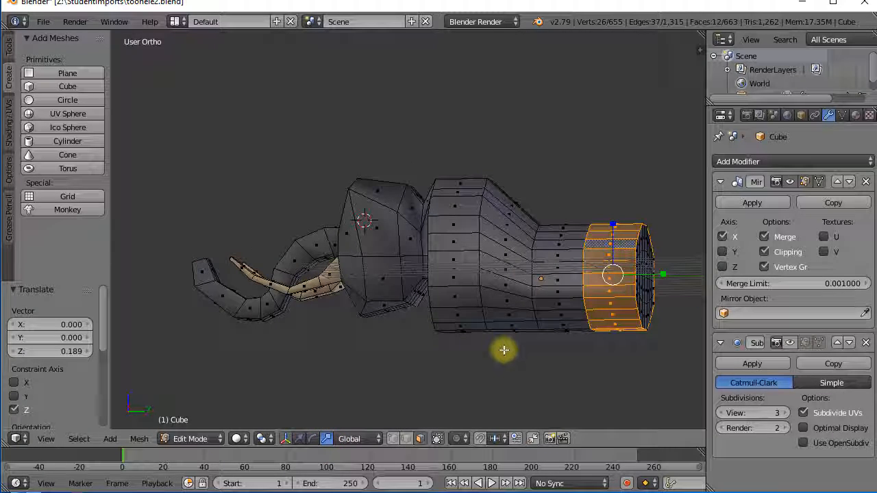
key("KP_3")
left_click_drag(619, 229, 618, 206)
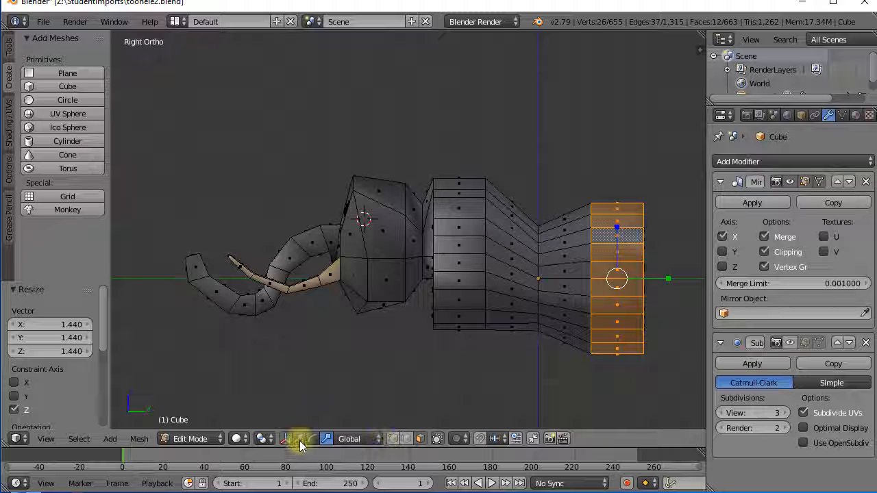
Try to raise the rear face ring slightly along Z.
left_click_drag(621, 231, 621, 223)
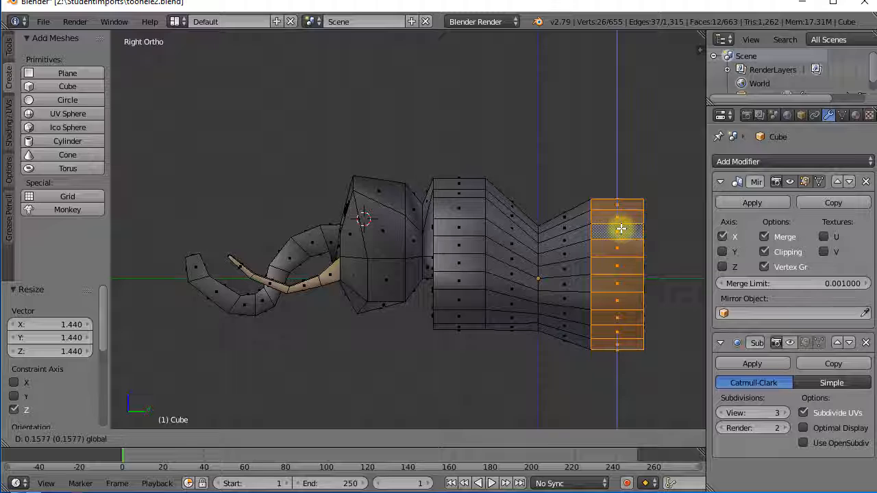
mouse_move(621, 229)
left_mouse_down()
mouse_move(621, 182)
mouse_move(621, 213)
left_mouse_up()
middle_click_drag(605, 353, 558, 374)
key("ctrl+z")
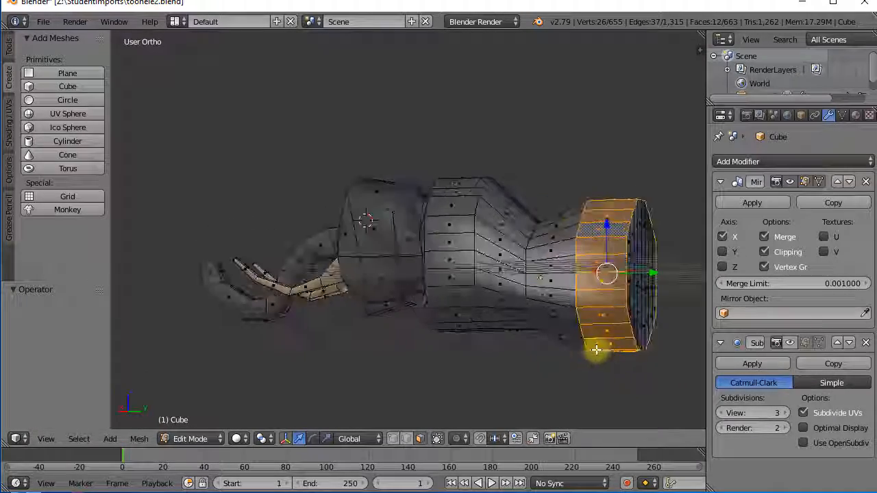
Select the vertical edge loop at the body's narrow waist, scale it by 1.308 along Z and raise it 0.476 along Z.
middle_click_drag(491, 359, 523, 256)
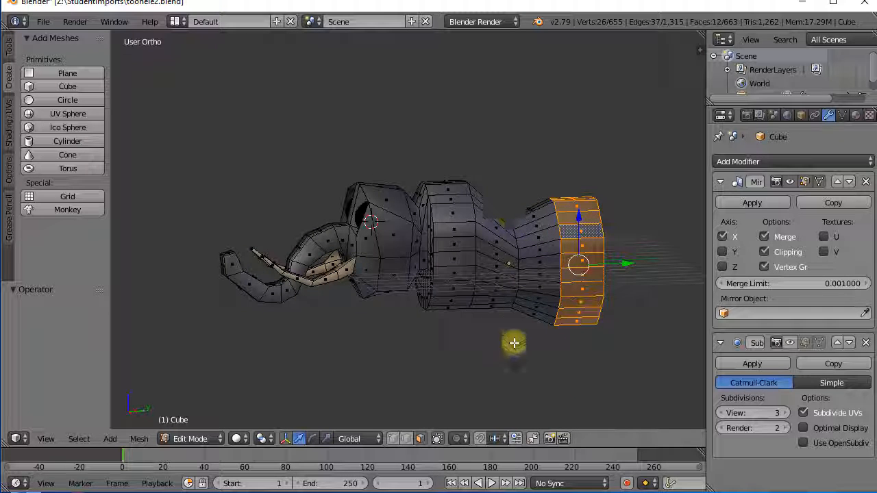
middle_click_drag(512, 335, 504, 311)
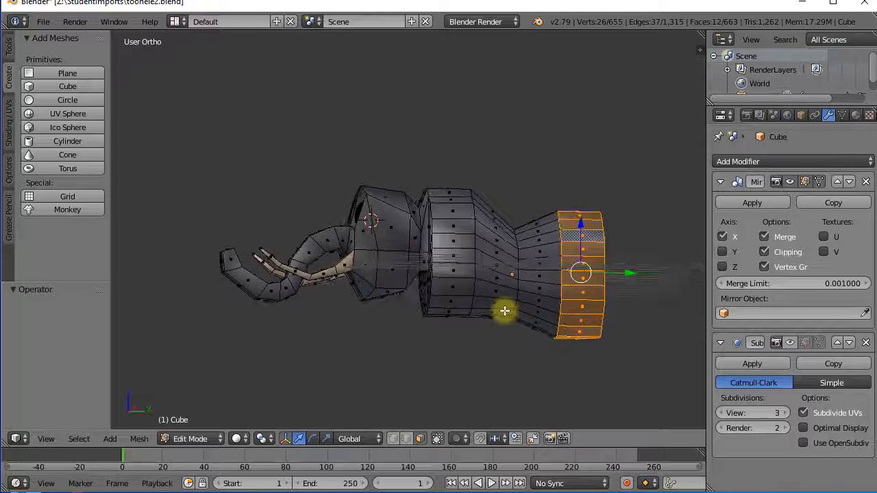
left_click(407, 440)
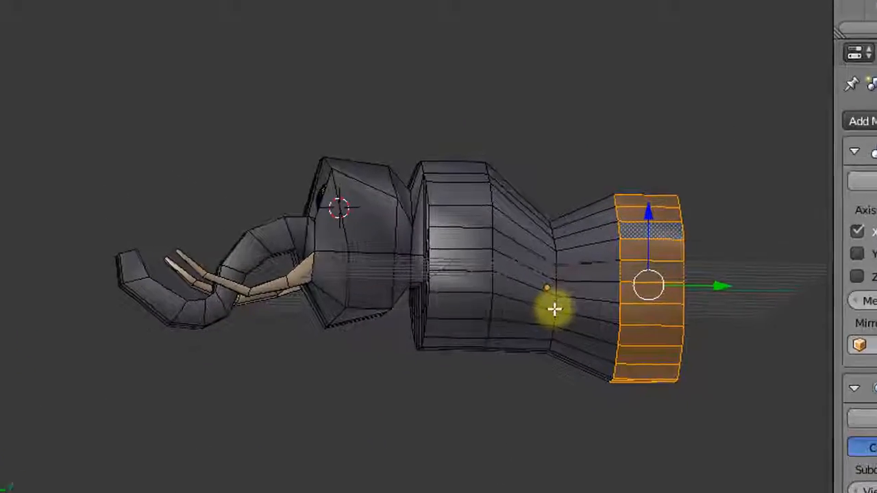
right_click(553, 309, "alt")
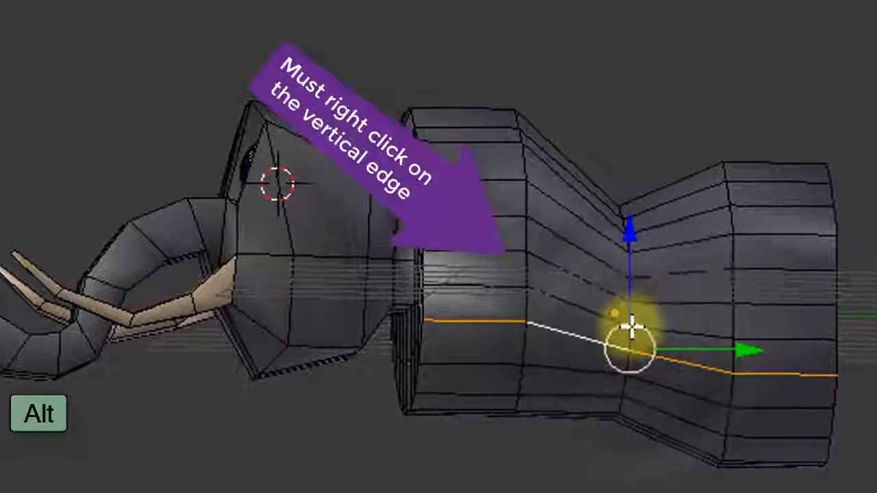
right_click(631, 336, "alt")
middle_click_drag(631, 336, 639, 488)
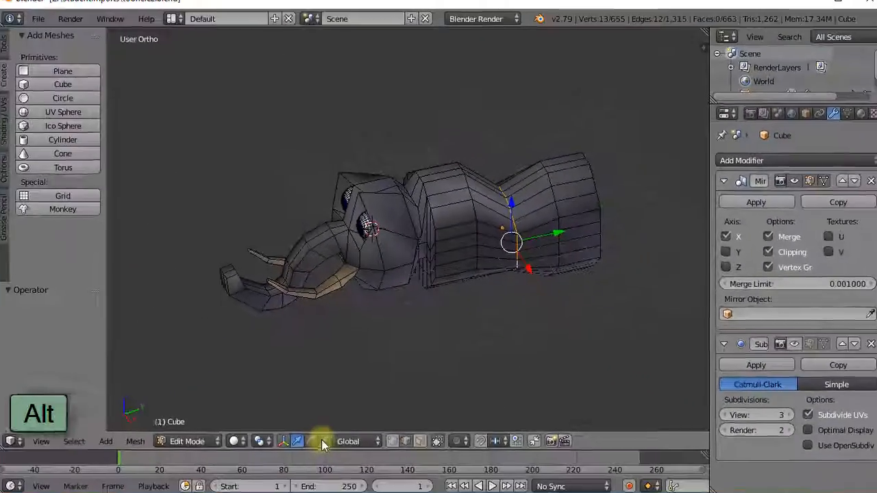
left_click(323, 442)
left_click_drag(511, 203, 521, 224)
middle_click_drag(521, 223, 519, 175)
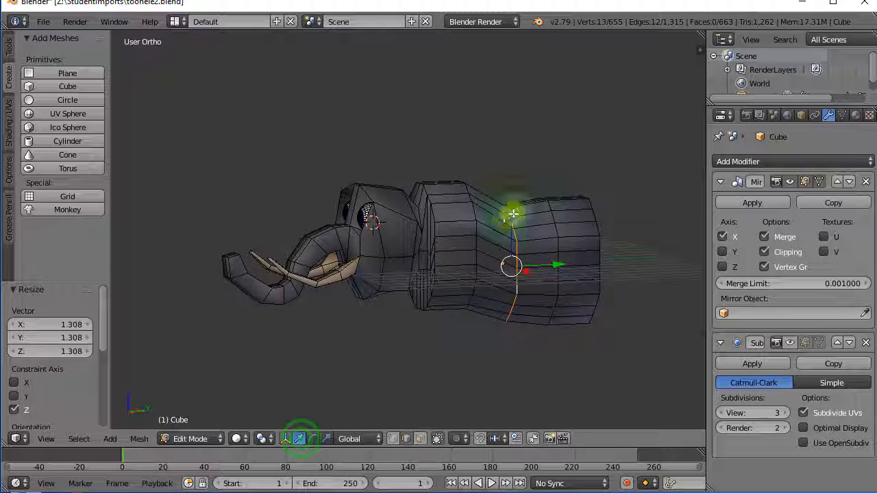
left_click_drag(513, 214, 513, 205)
Select the six side faces of the body's rearmost ring and scale them by 2.283 along X.
middle_click_drag(514, 205, 520, 409)
middle_click_drag(446, 412, 583, 352)
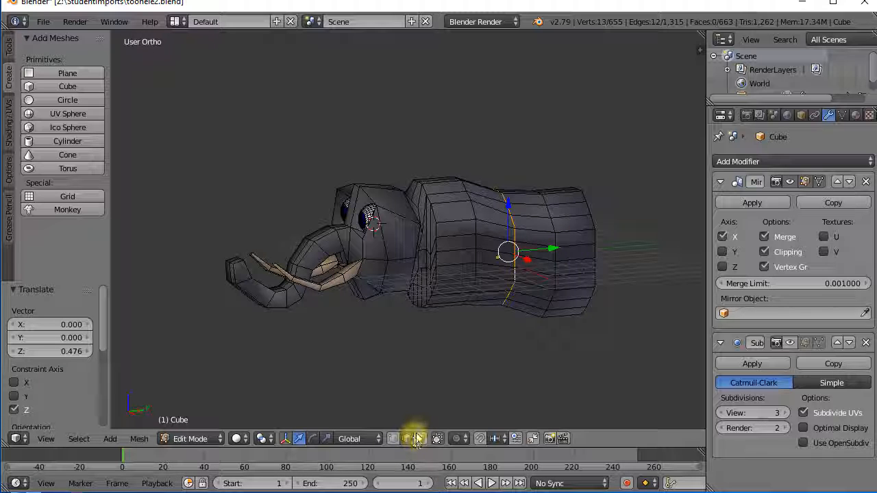
left_click(417, 439)
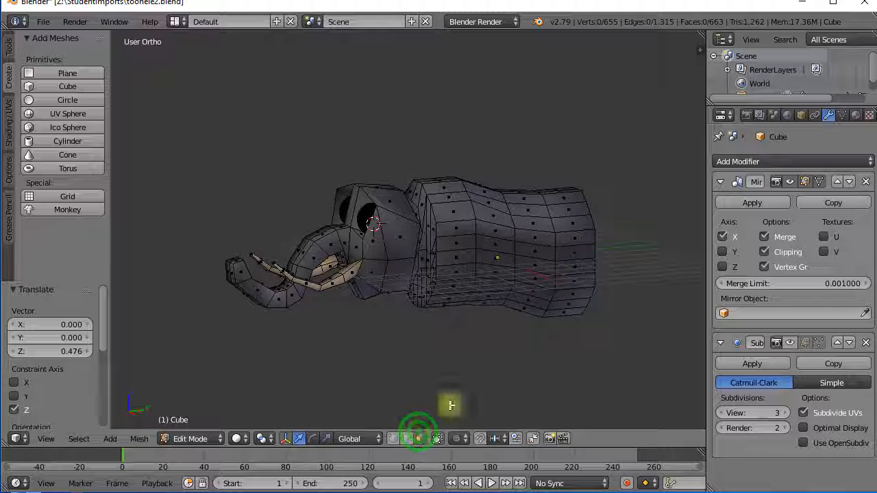
right_click(575, 243, "shift")
right_click(575, 257, "shift")
right_click(575, 271, "shift")
right_click(574, 284, "shift")
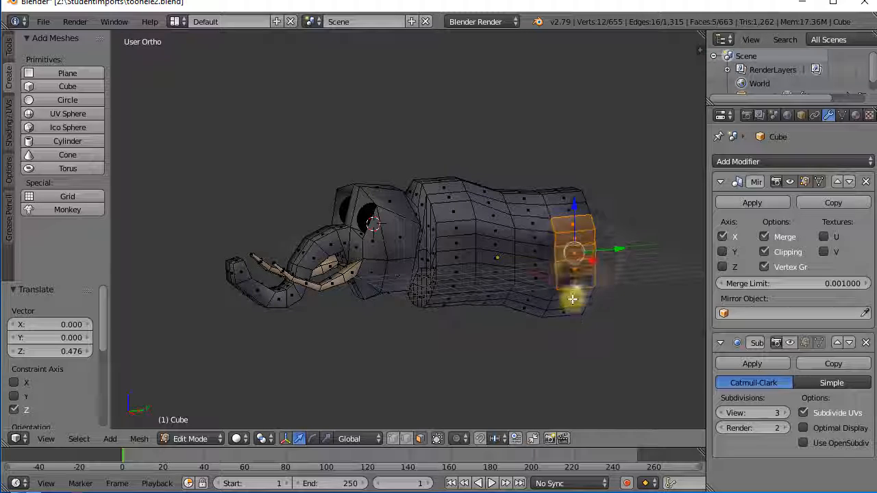
right_click(573, 299, "shift")
middle_click_drag(573, 298, 675, 312)
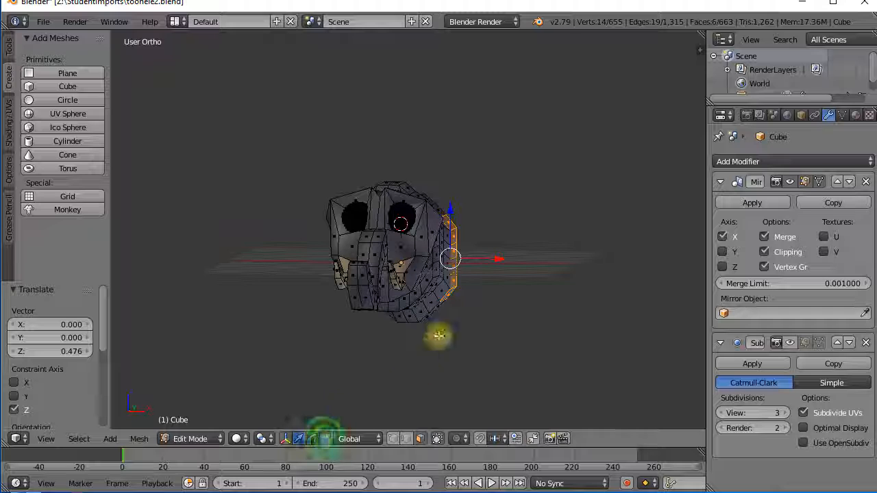
key("s")
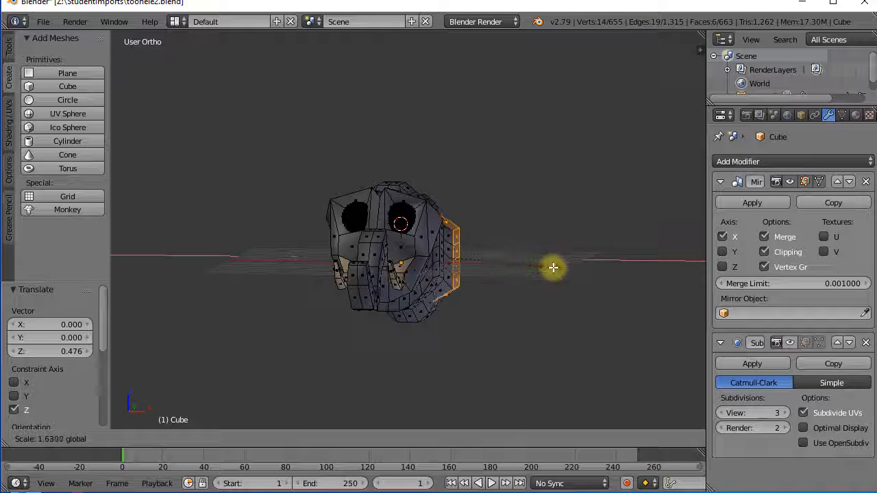
left_click(544, 299)
Select the edge above the widened rear side faces and move it outward 0.507 along X and up 0.158 along Z.
middle_click_drag(545, 299, 442, 396)
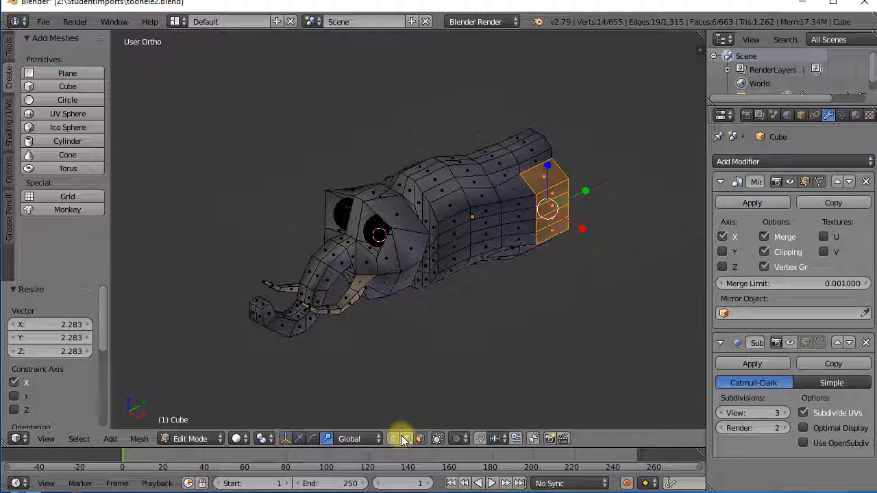
right_click(530, 169)
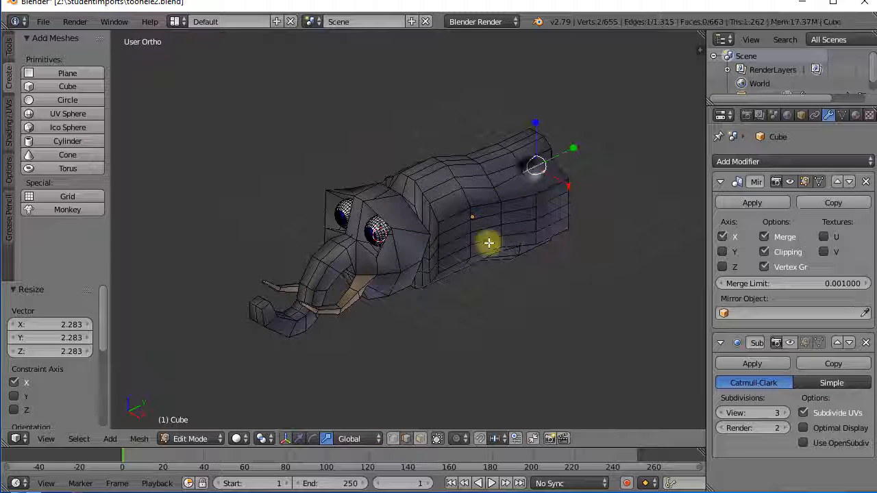
left_click(298, 439)
left_click_drag(568, 185, 576, 189)
middle_click_drag(576, 188, 396, 188)
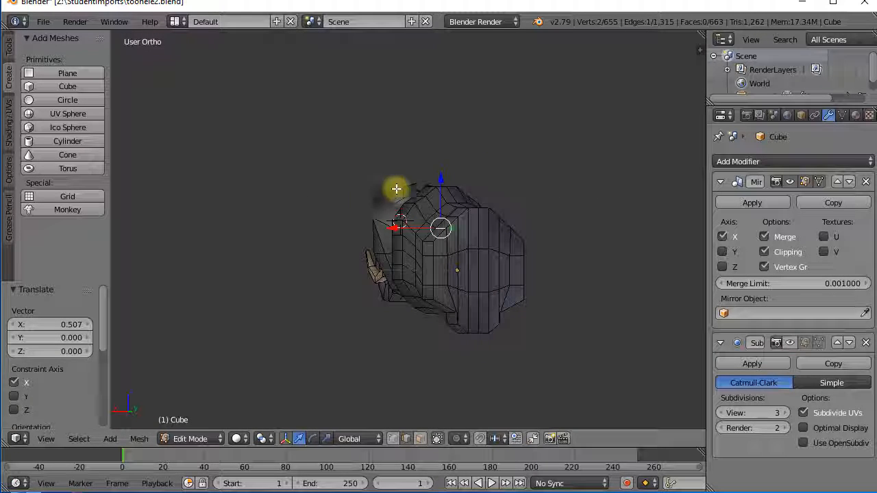
left_click_drag(443, 178, 444, 178)
Select the lower edge of the rear ring and move it outward 0.463 along X.
middle_click_drag(408, 260, 529, 262)
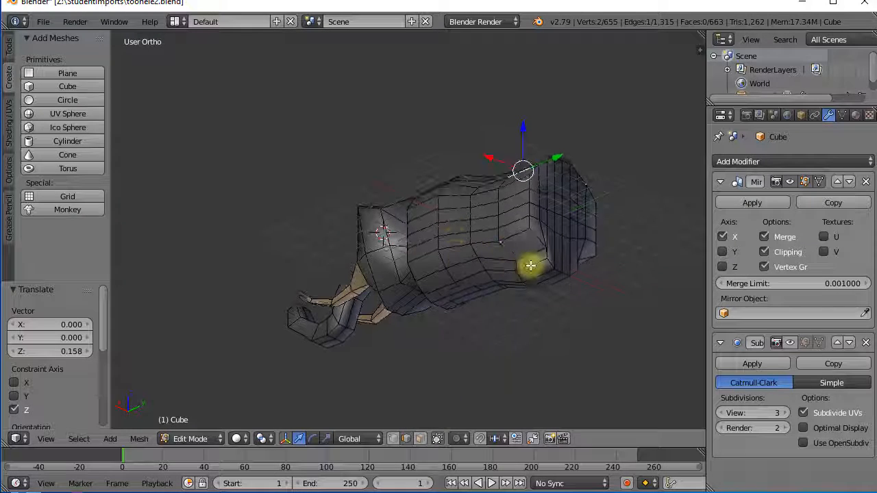
left_click_drag(509, 244, 502, 246)
middle_click_drag(525, 267, 562, 327)
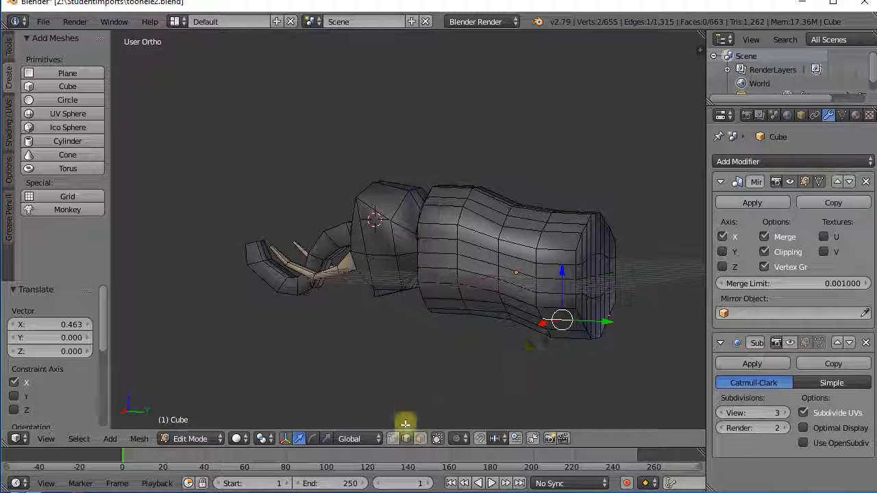
Select the three middle side faces of the rear ring and move them outward 0.211 along X.
left_click(420, 439)
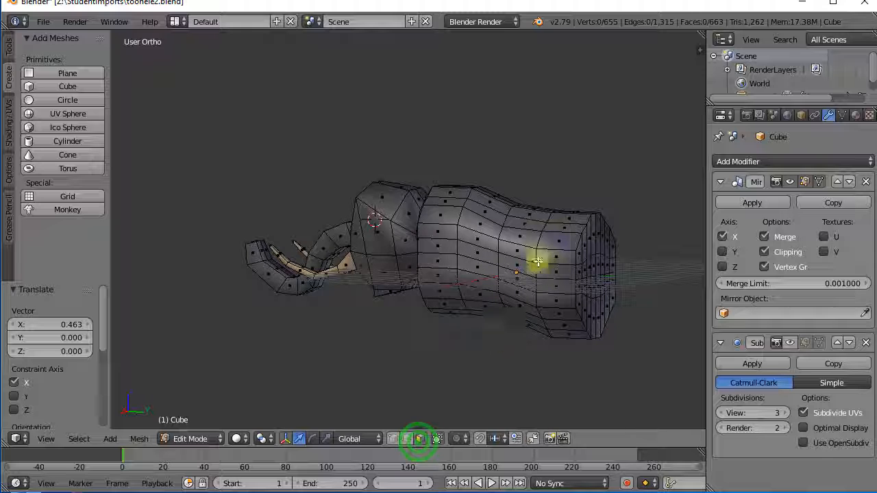
right_click(555, 292, "shift")
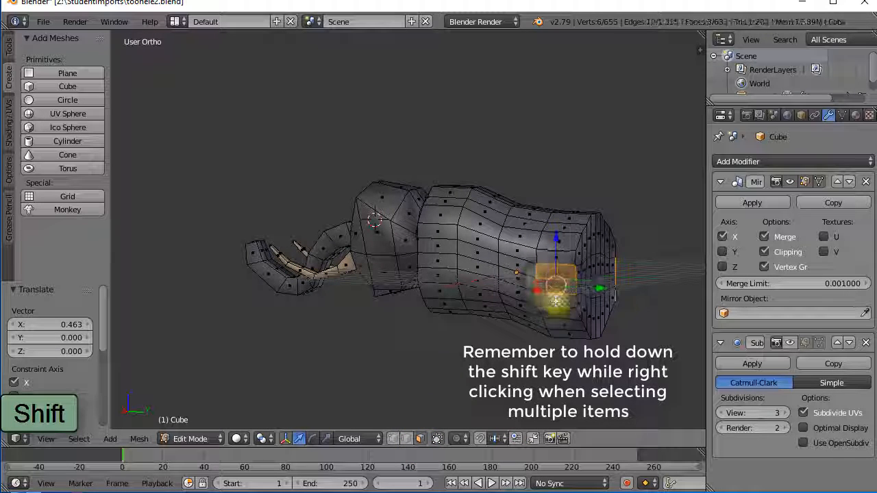
middle_click_drag(556, 302, 414, 325)
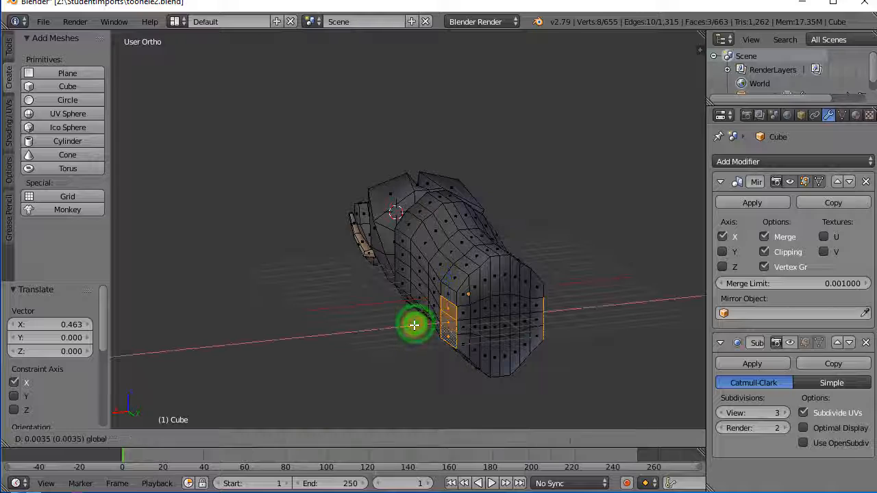
left_click_drag(414, 325, 411, 324)
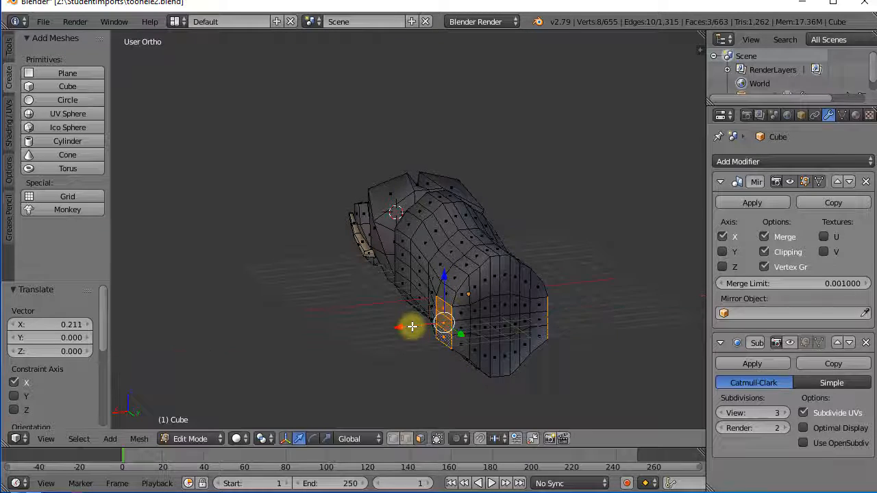
Select the lower corner face of the rear ring, move it outward 0.224 along X, then back inward 0.094.
middle_click_drag(411, 325, 477, 258)
right_click(478, 258)
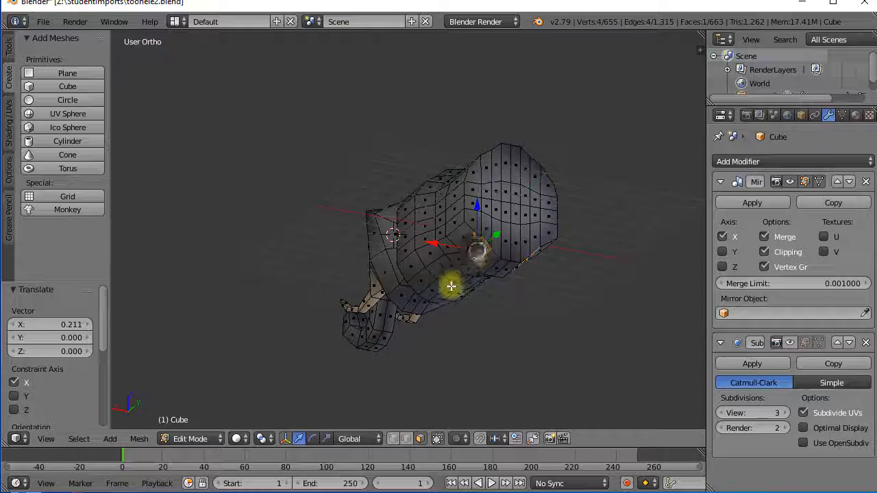
middle_click_drag(450, 286, 376, 300)
left_click_drag(349, 280, 338, 281)
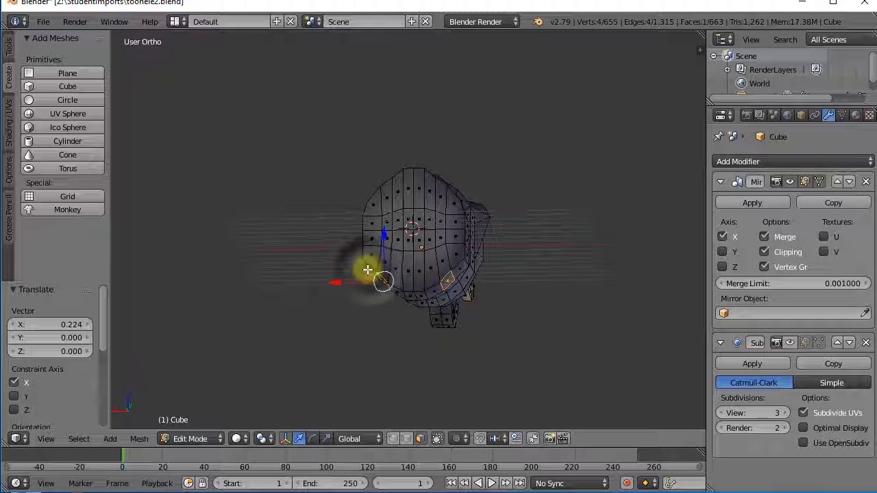
left_click_drag(340, 273, 344, 275)
middle_click_drag(343, 275, 364, 286)
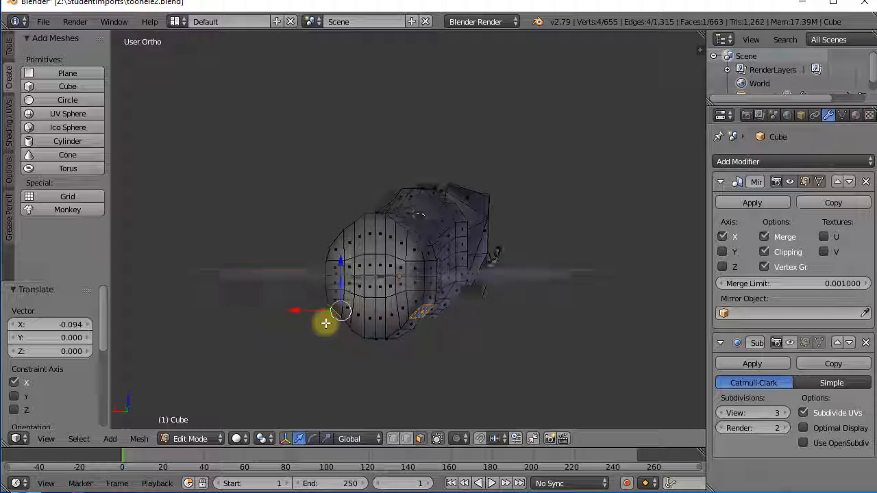
Examine the body shape from the front and sides, with the Subdivision Surface smoothing shown in Edit Mode.
middle_click_drag(370, 337, 669, 344)
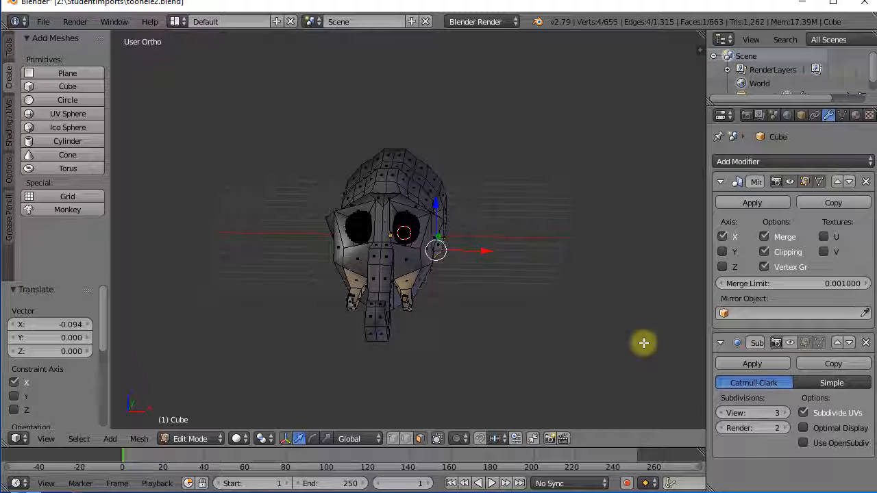
key("KP_1")
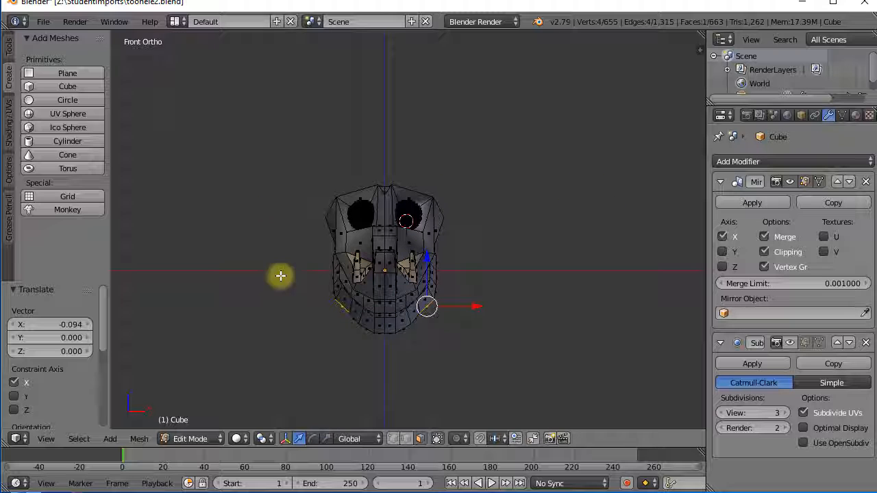
middle_click_drag(427, 349, 416, 375)
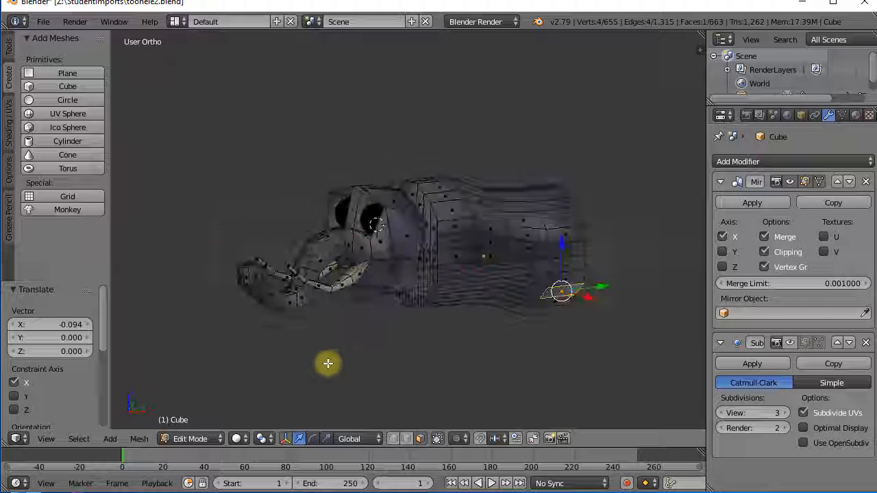
middle_click_drag(328, 363, 569, 359)
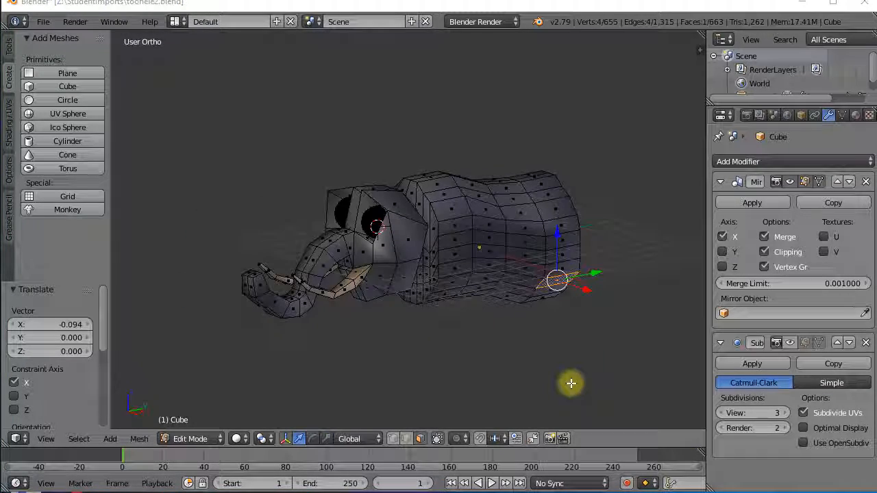
middle_click_drag(570, 384, 621, 372)
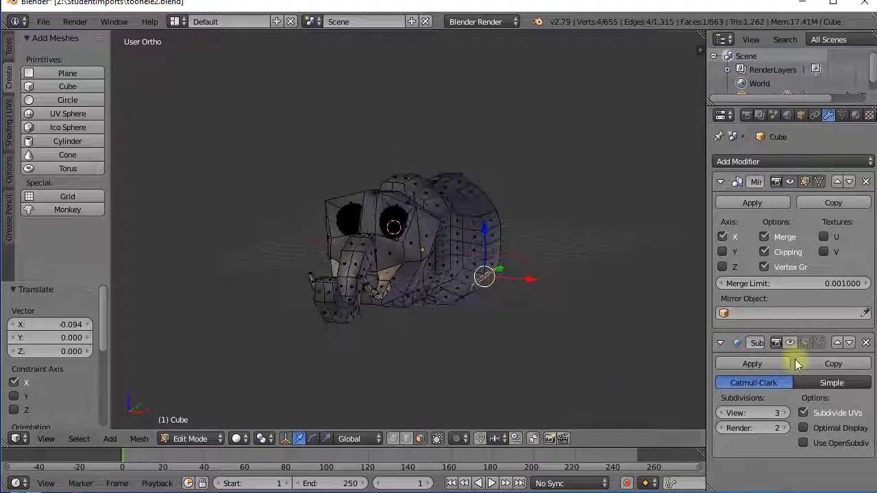
middle_click_drag(562, 342, 595, 348)
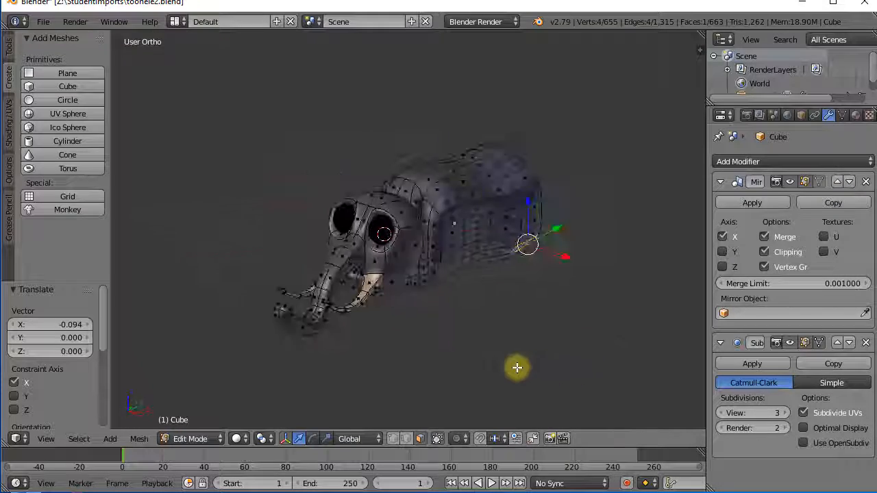
middle_click_drag(517, 368, 536, 362)
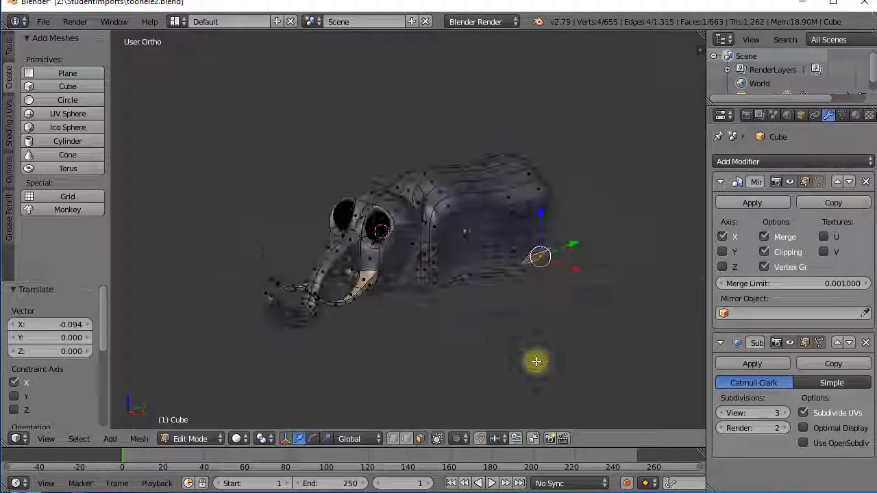
Select two adjacent side faces at the shoulder and move them outward 0.282 along X.
middle_click_drag(609, 371, 457, 234)
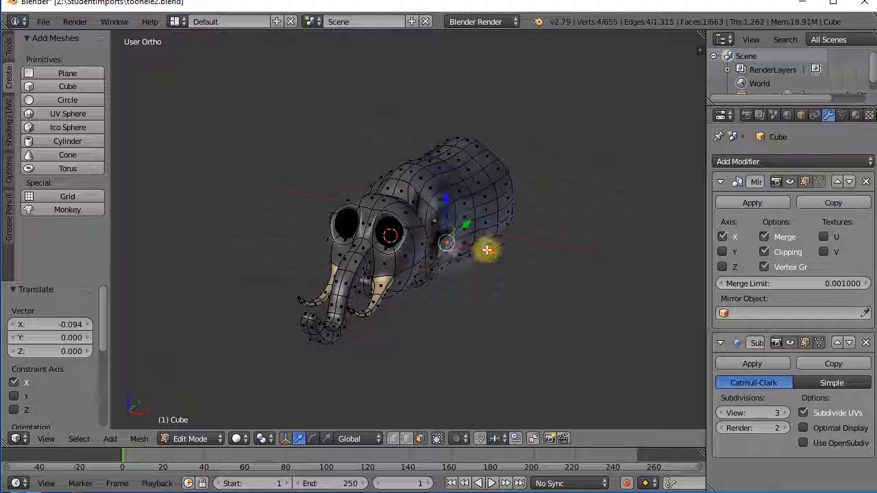
key("shift")
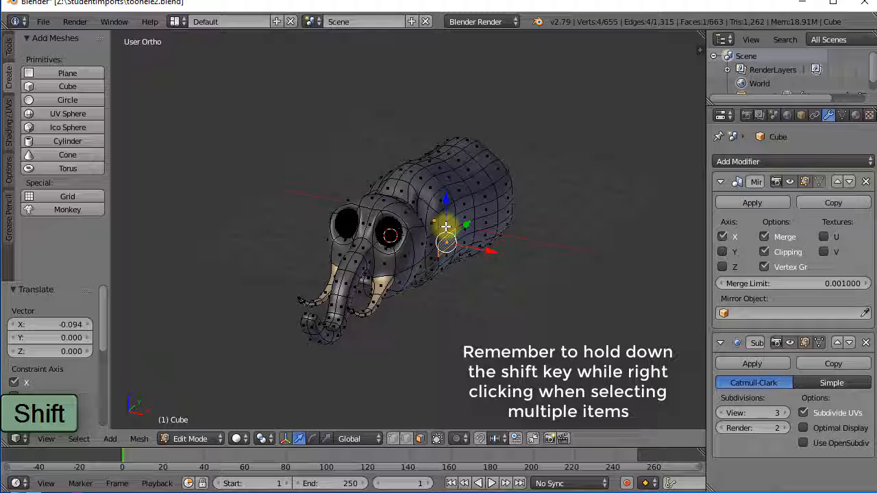
right_click(487, 245, "shift")
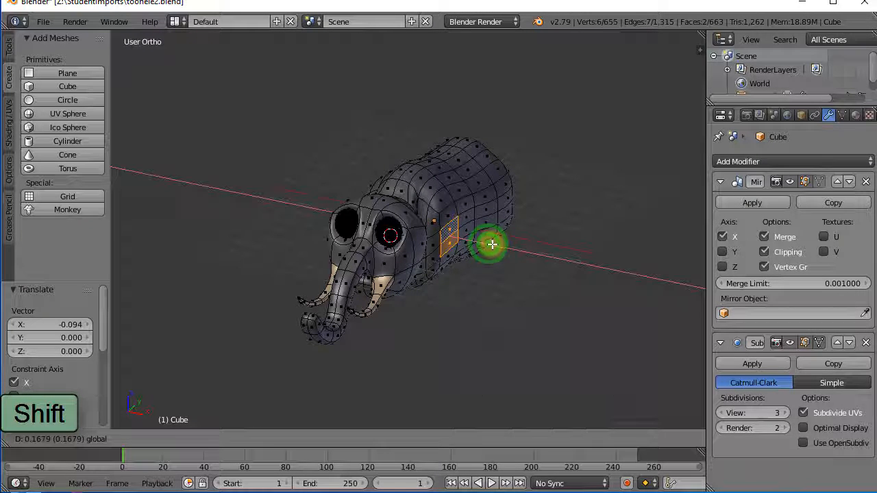
middle_click_drag(492, 253, 555, 251)
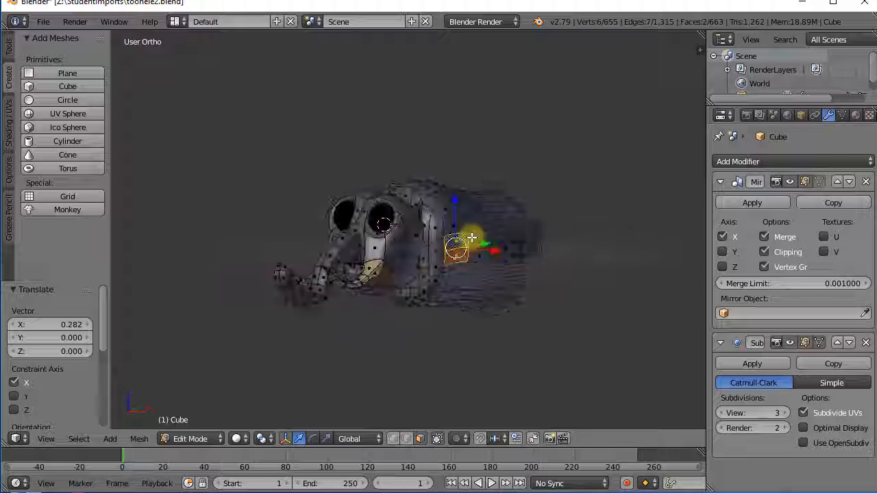
Check the shoulder bulge from the side and turn off the Subdivision Surface display in the viewport.
middle_click_drag(471, 237, 564, 245)
middle_click_drag(494, 289, 480, 261)
left_click(790, 342)
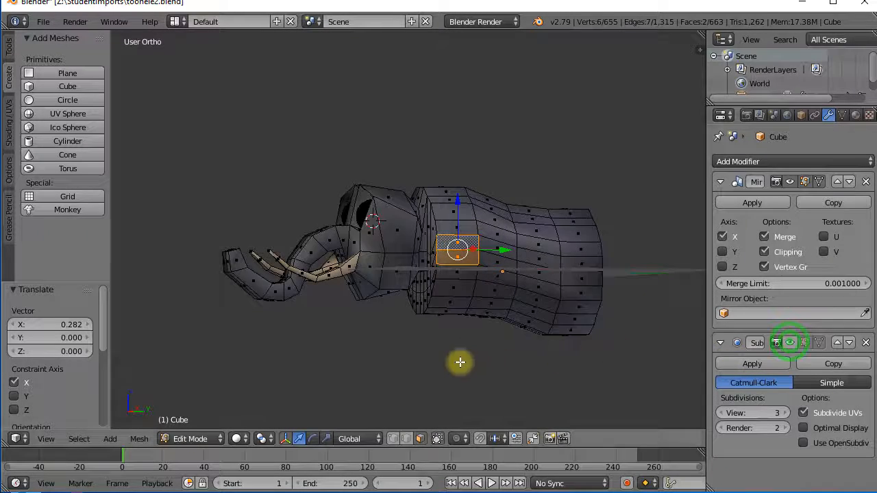
Select three adjacent faces on the underside of the shoulder ring, leaving the face beside the midline unselected.
middle_click_drag(459, 363, 402, 299)
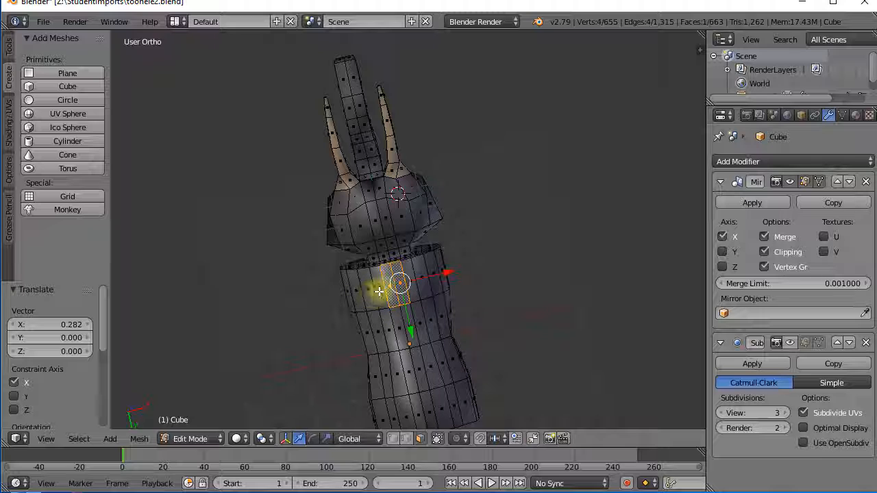
middle_click_drag(379, 291, 413, 421)
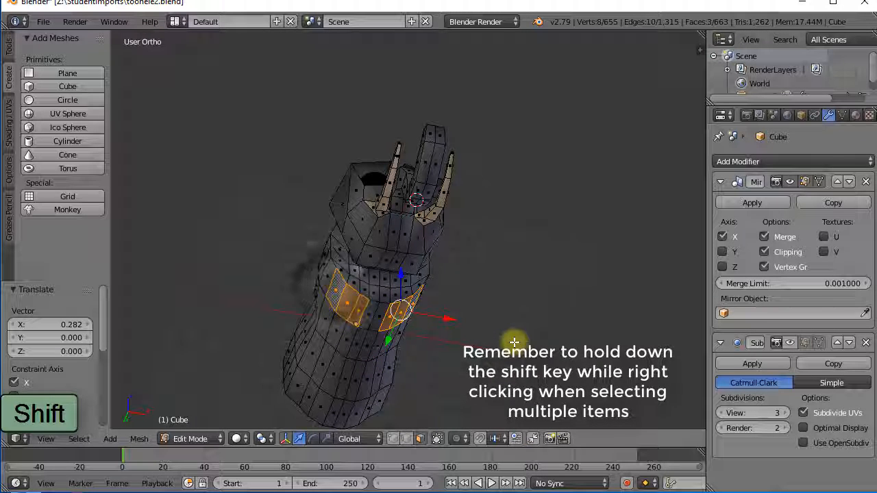
middle_click_drag(514, 340, 448, 419)
Extrude the selected underside faces 2.931 in the front view to form the front legs and move their ends inward 1.104 along X.
key("KP_1")
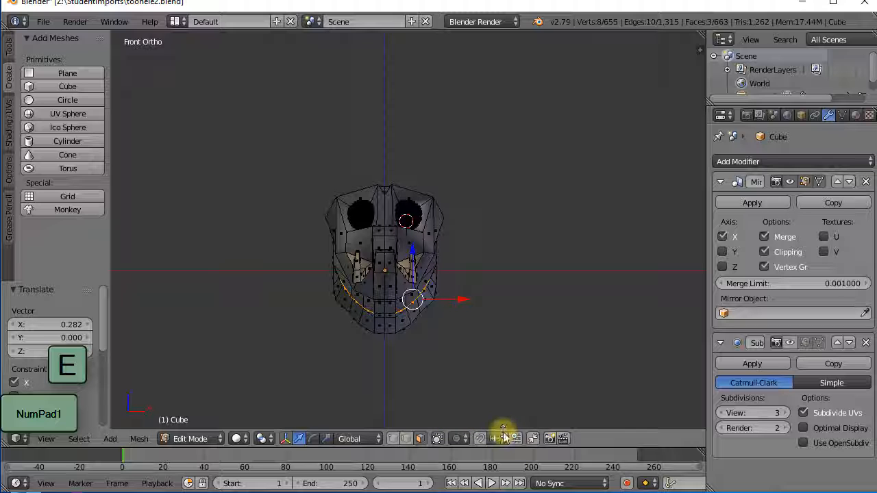
key("e")
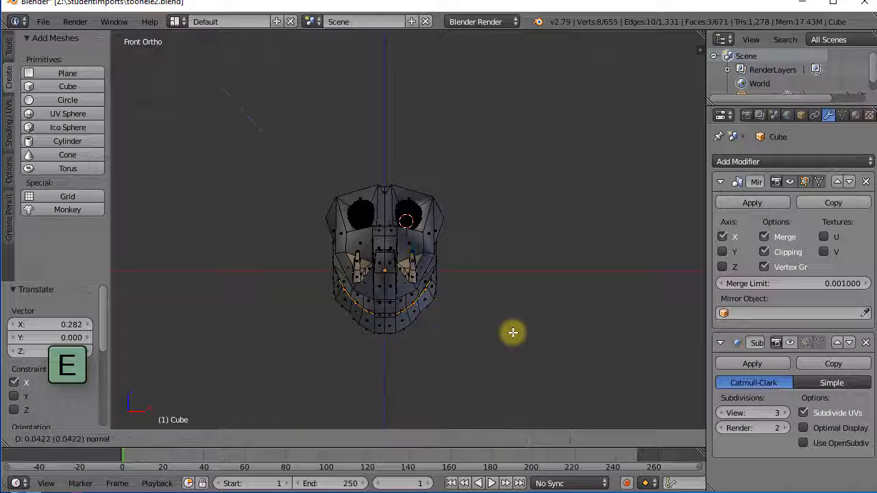
left_click(545, 386)
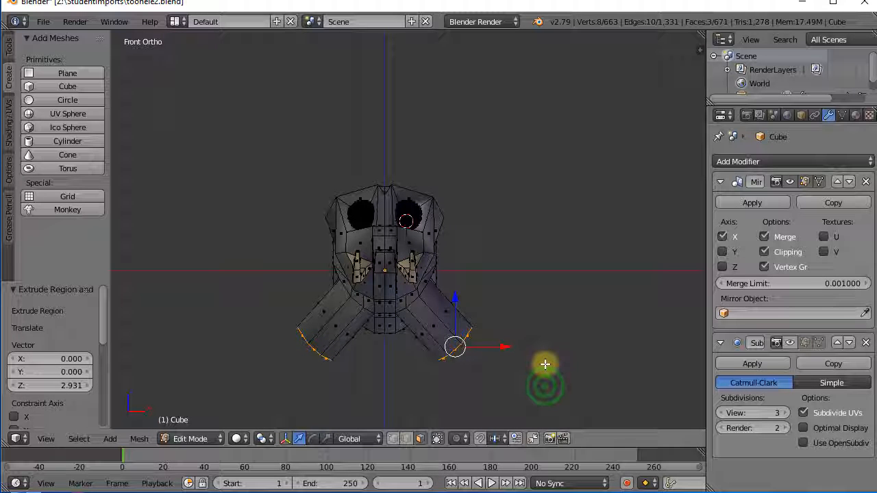
left_click_drag(512, 353, 489, 355)
middle_click_drag(501, 358, 484, 364)
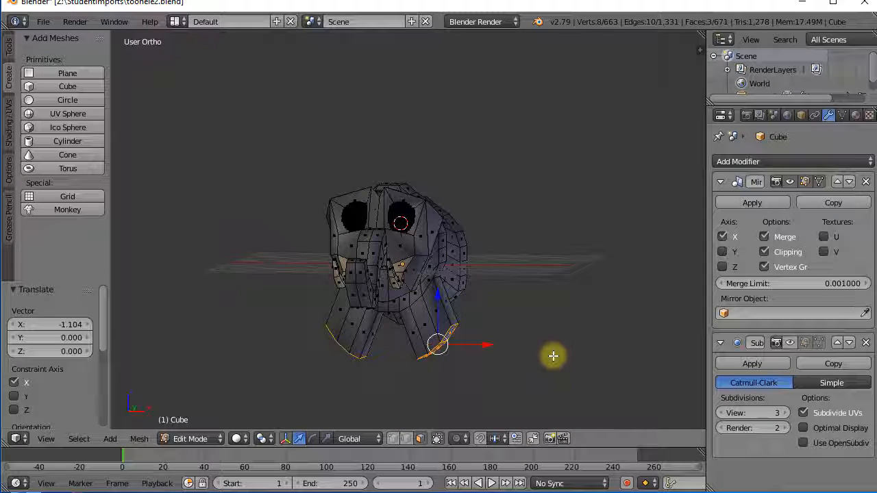
Rotate the selected ends of the front legs 36.8° in the front view so they face the ground.
key("KP_3")
key("KP_1")
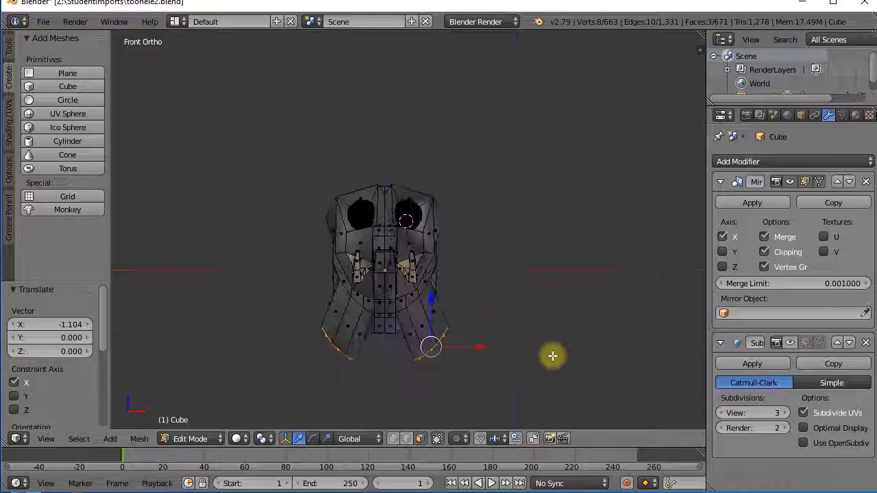
key("r")
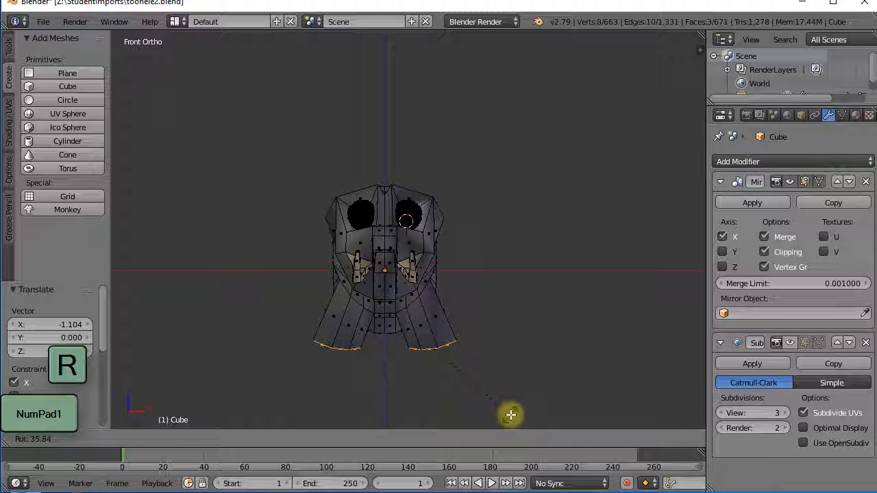
left_click(510, 415)
middle_click_drag(496, 384, 593, 347)
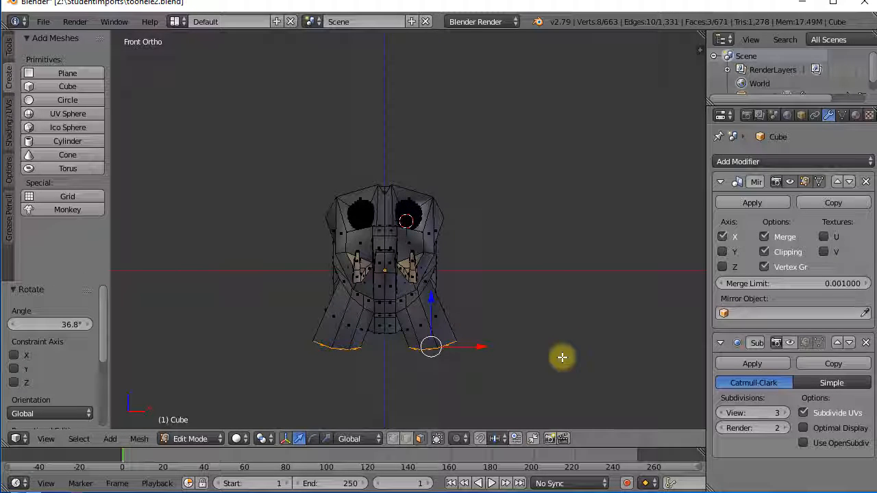
Extrude the front leg ends 0.425 in the front view to form the feet.
key("KP_1")
key("e")
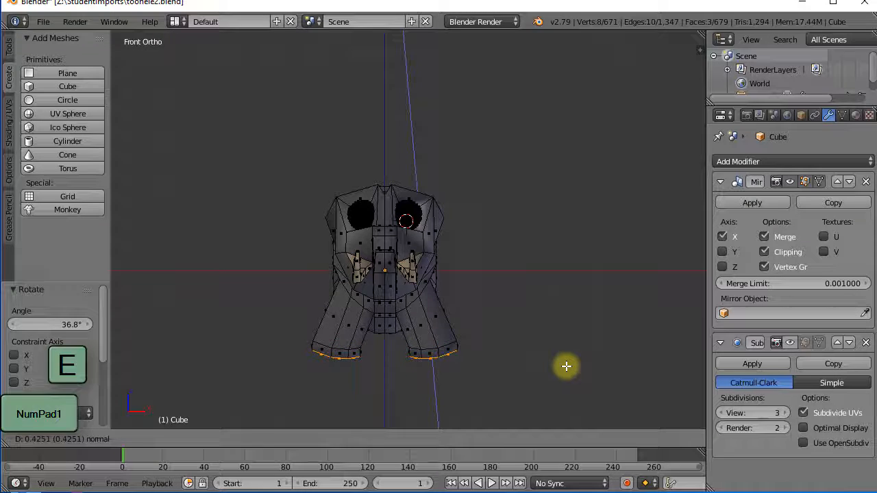
left_click(564, 366)
middle_click_drag(562, 368, 487, 377)
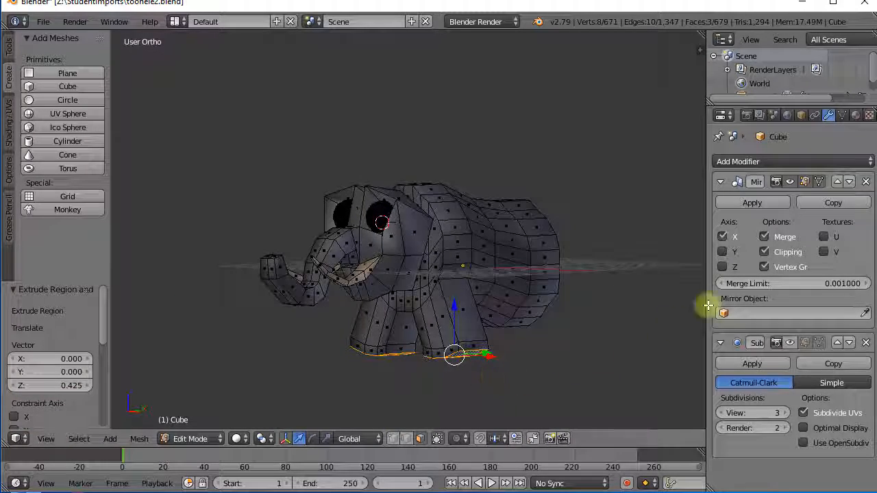
Preview the front legs with the Subdivision Surface display on, and turn the display off again.
left_click(790, 343)
middle_click_drag(583, 354, 636, 364)
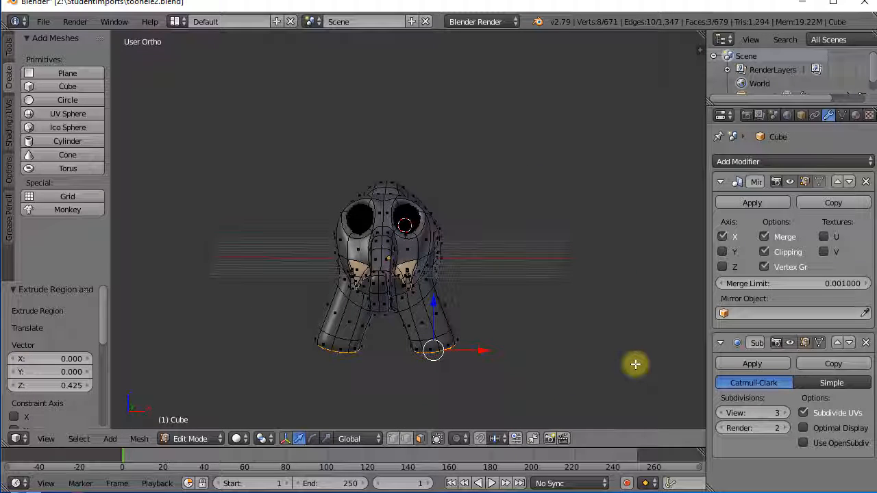
left_click(790, 342)
Select three adjacent underside faces on the body's rearmost ring, leaving the face beside the midline unselected.
middle_click_drag(569, 334, 545, 201)
right_click(542, 195)
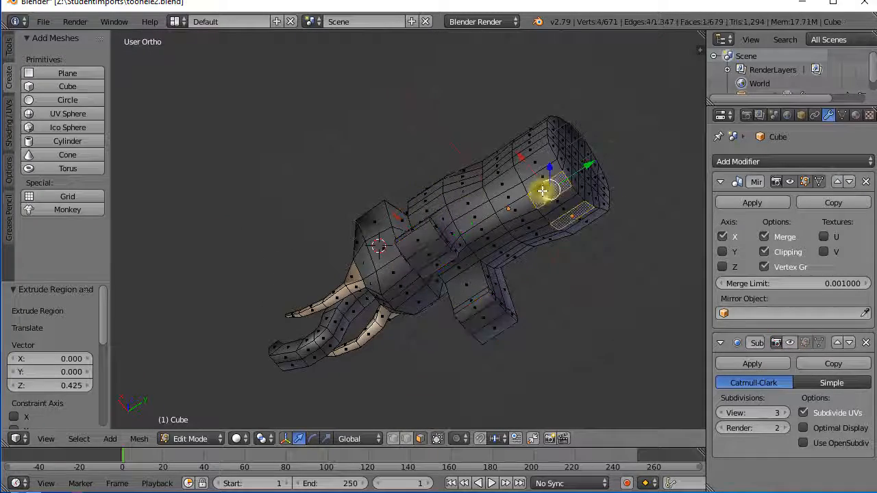
right_click(532, 176, "shift")
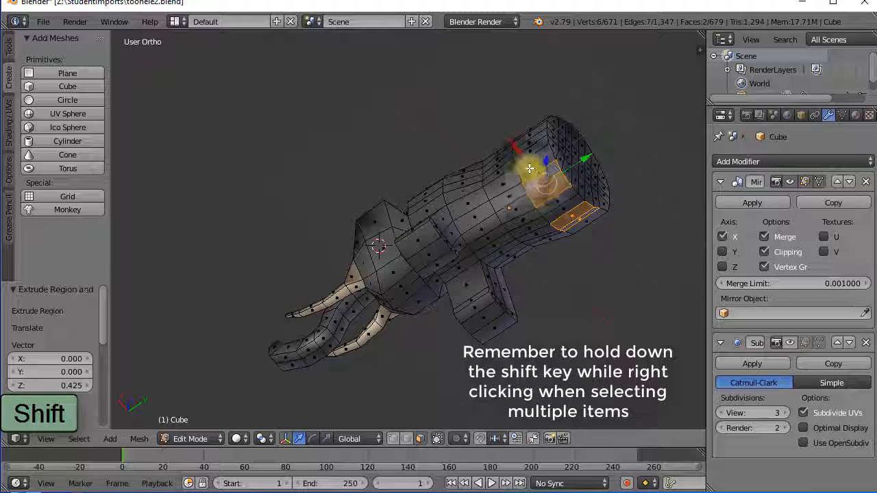
right_click(527, 164, "shift")
middle_click_drag(558, 243, 631, 327)
middle_click_drag(542, 304, 555, 112)
Extrude the selected rear underside faces 2.404 in the front view to form the hind legs and rotate their ends 38.4°.
key("KP_1")
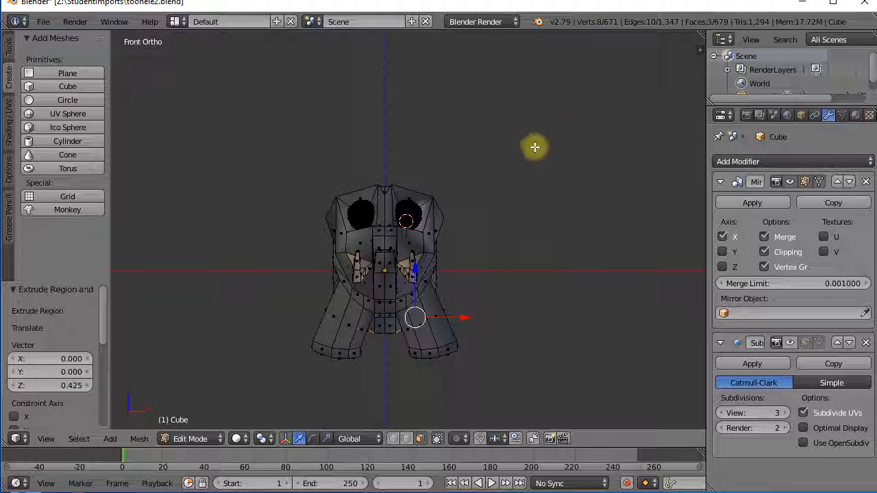
key("e")
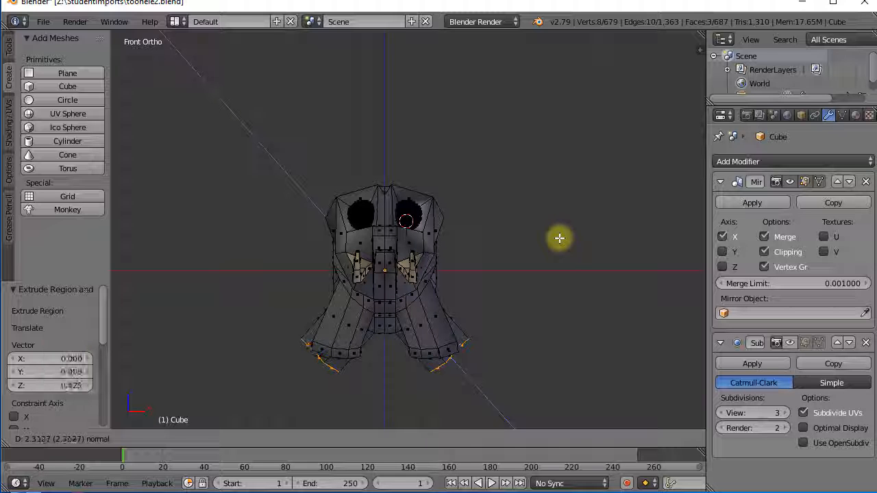
left_click(560, 238)
key("r")
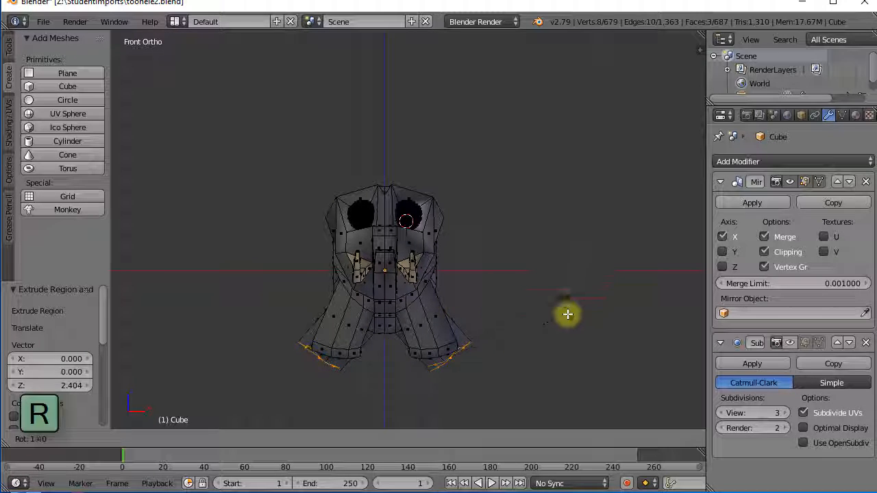
left_click(539, 368)
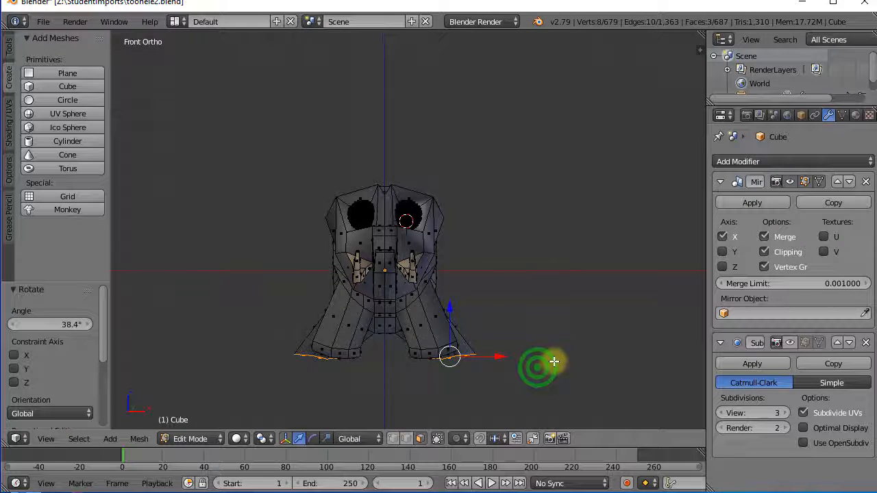
Scale the hind leg ends by 1.359 overall and by a further 1.358 along Y.
middle_click_drag(538, 366, 401, 385)
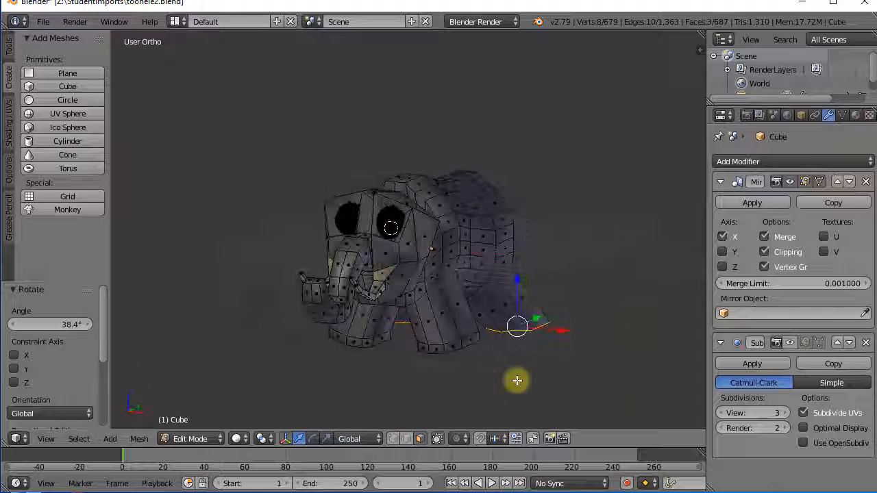
key("s")
left_click(579, 364)
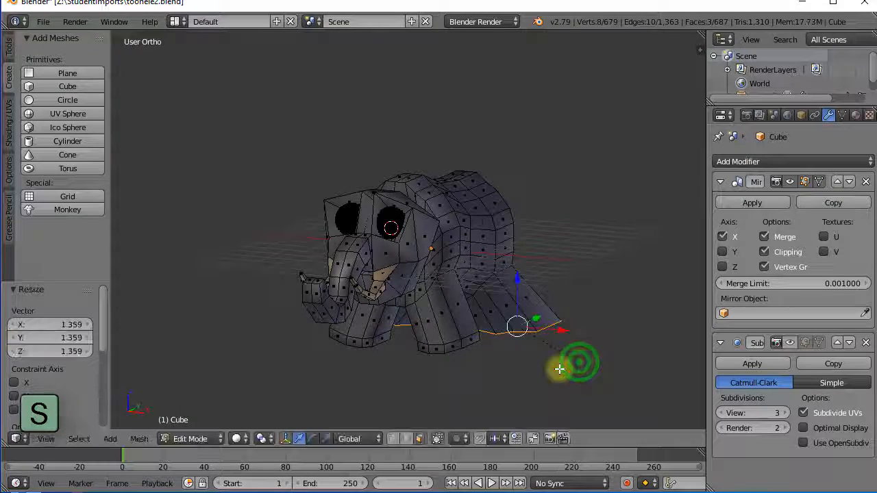
middle_click_drag(560, 368, 533, 365)
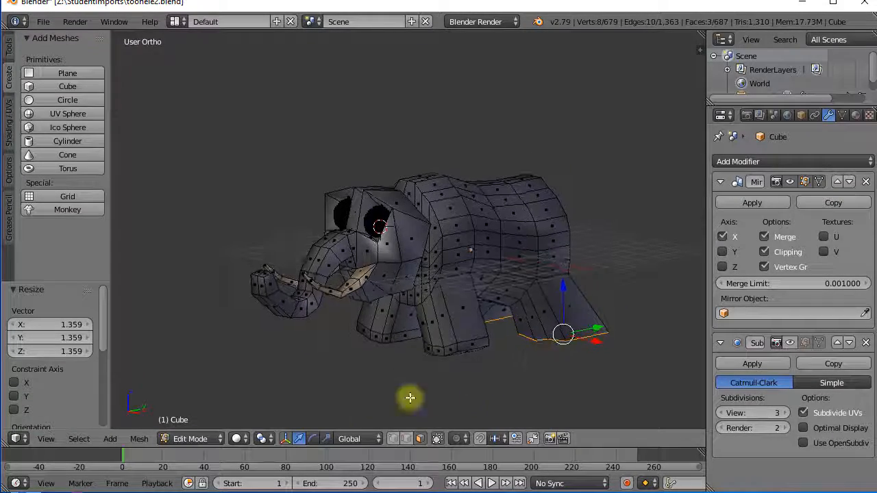
left_click(325, 437)
middle_click_drag(325, 438, 595, 373)
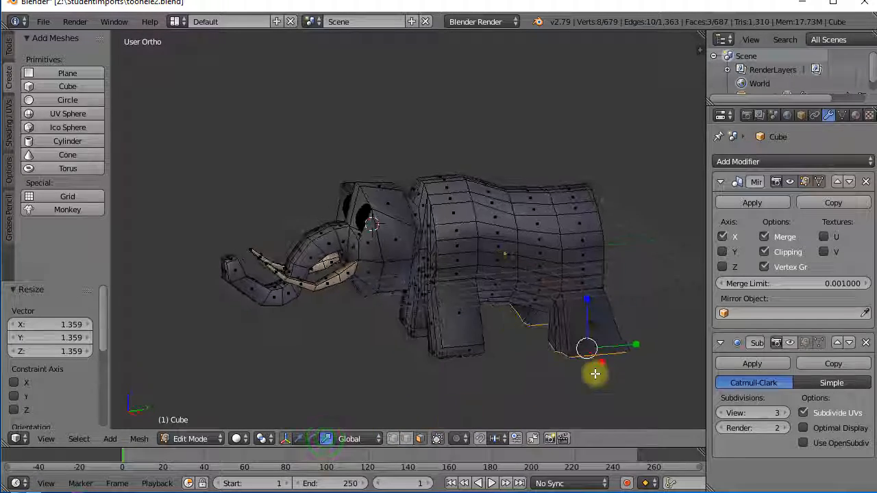
left_click_drag(636, 345, 652, 351)
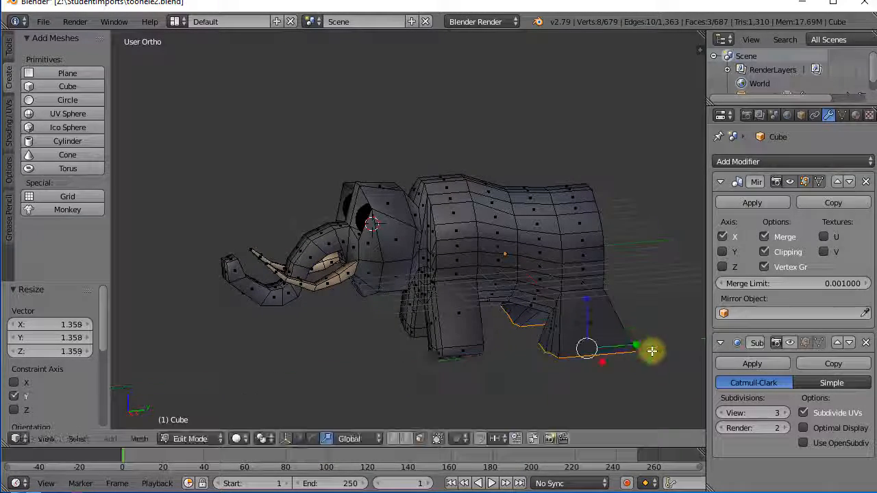
middle_click_drag(652, 351, 594, 390)
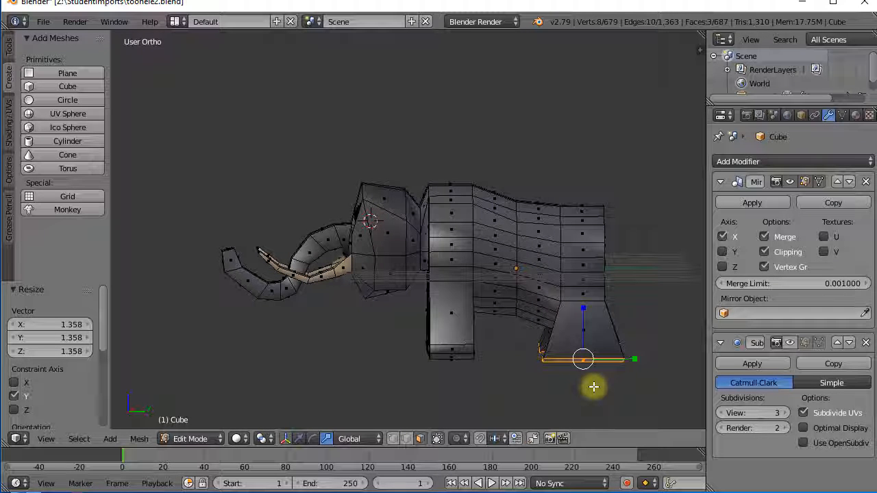
Move the hind leg ends up 0.631 along Z in the right side view.
key("KP_3")
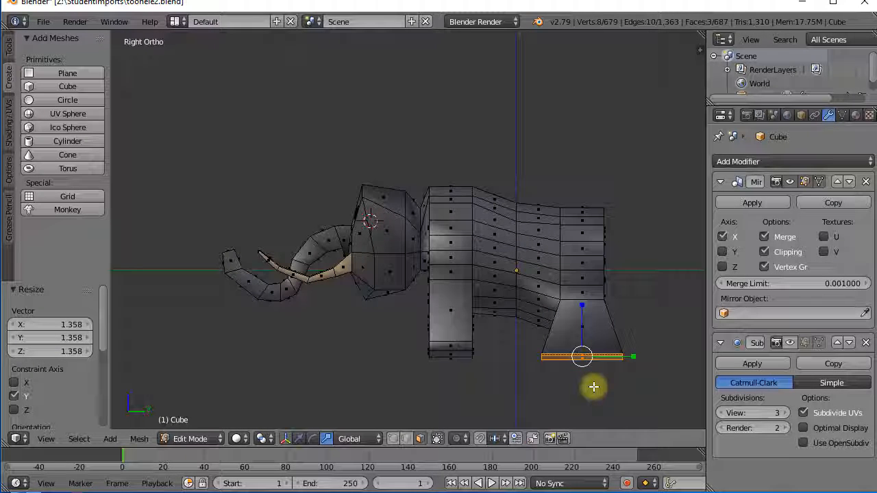
key("KP_3")
left_click(286, 438)
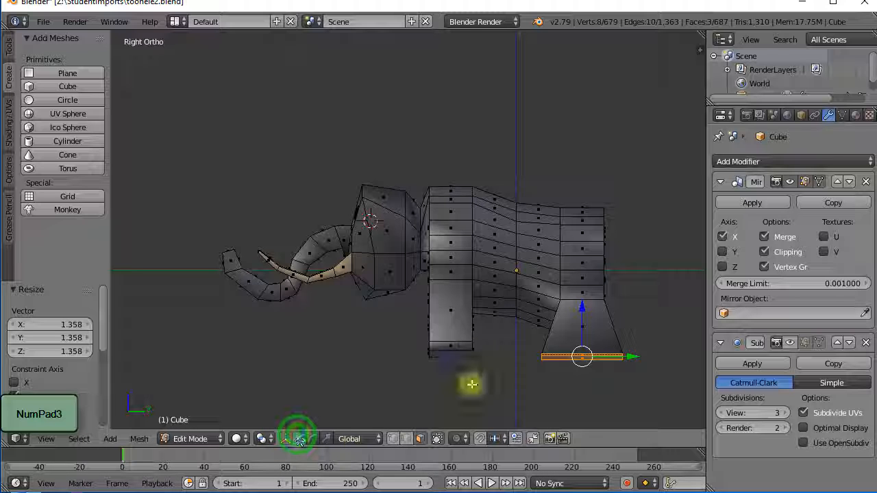
left_click_drag(580, 310, 580, 290)
middle_click_drag(541, 356, 552, 383)
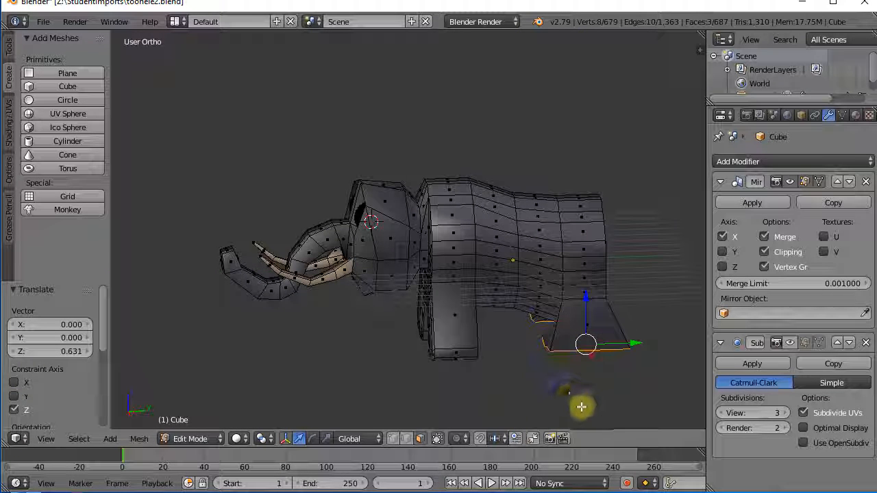
Extrude the hind leg ends 0.600 in the right side view to form the rear feet.
key("KP_3")
key("e")
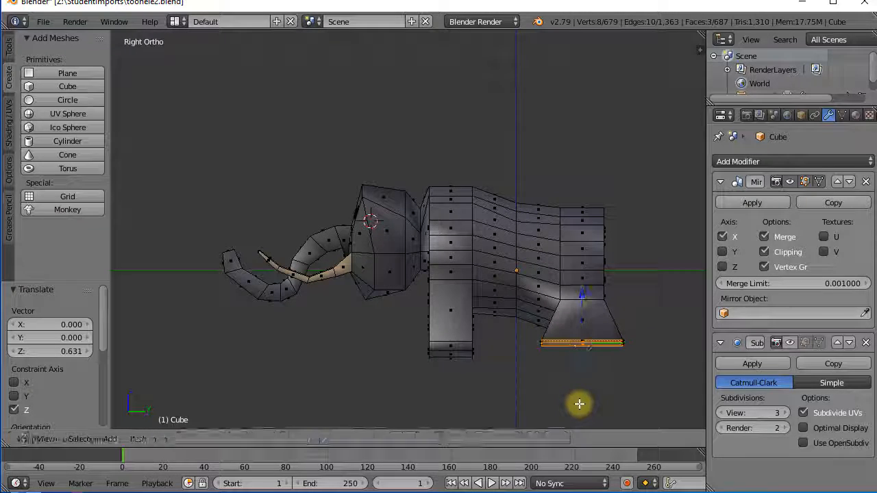
left_click(579, 417)
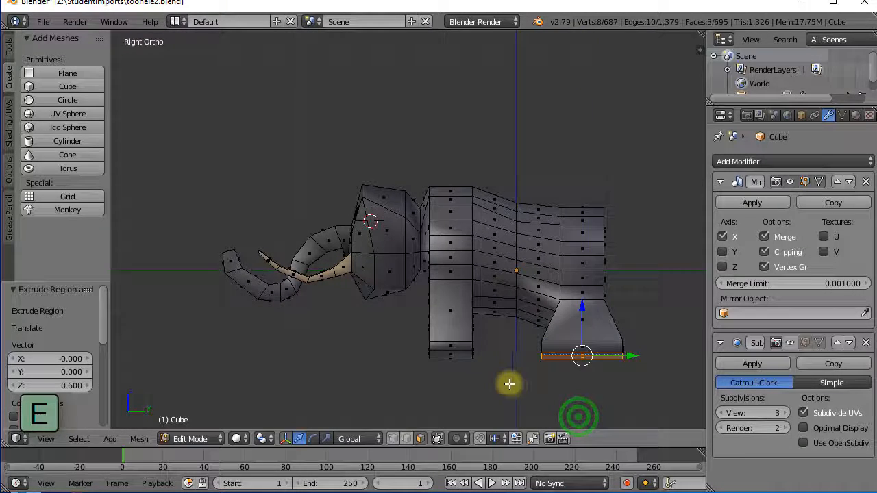
Turn on the Subdivision Surface display and move the hind feet inward 0.239 along X.
middle_click_drag(510, 384, 605, 395)
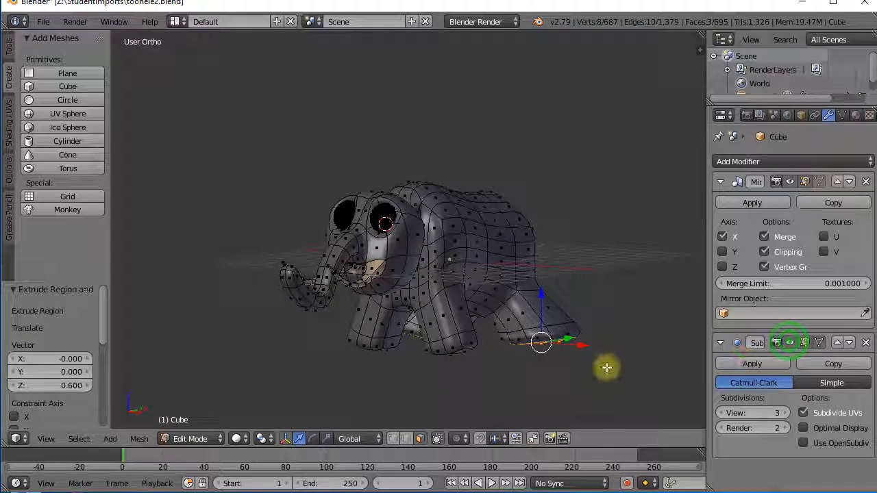
middle_click_drag(507, 387, 536, 351)
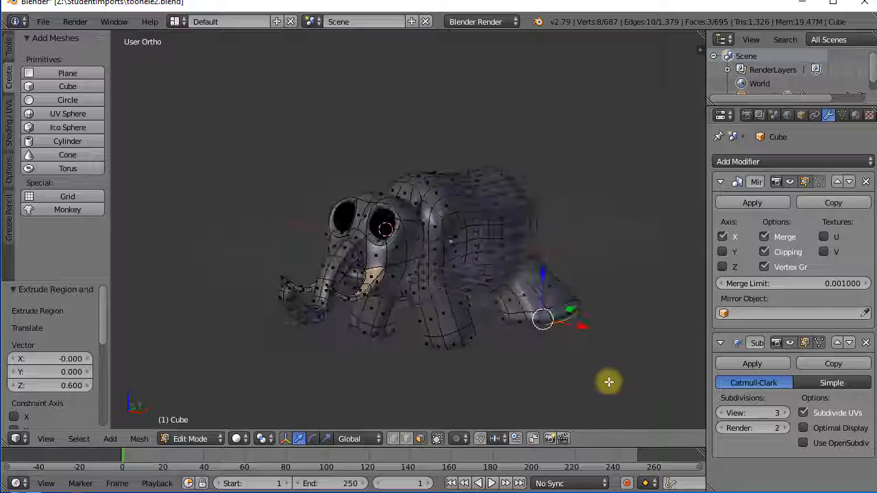
middle_click_drag(609, 381, 630, 369)
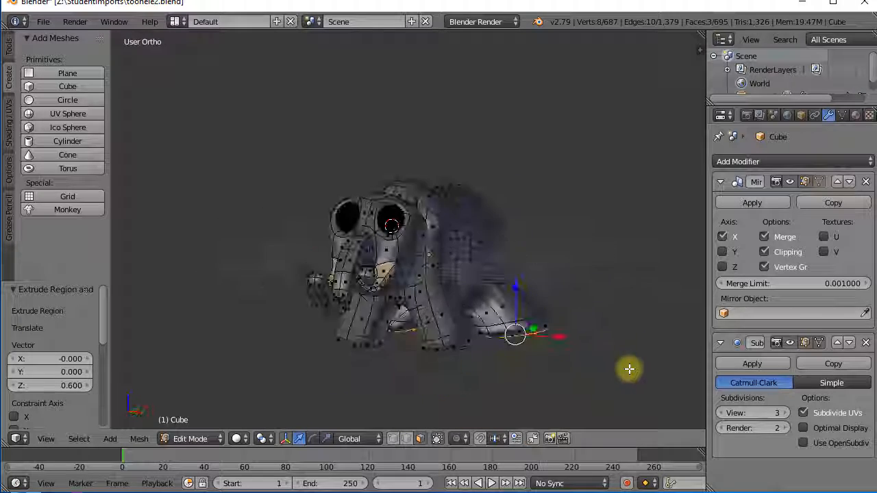
left_click_drag(566, 340, 569, 346)
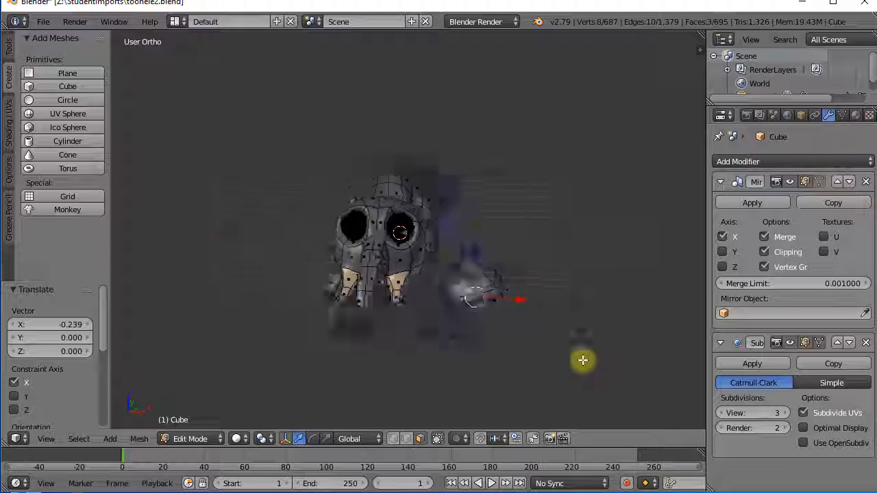
Select the face beside the midline on the elephant's rear end and extrude it 1.519 to start the tail.
middle_click_drag(583, 360, 488, 256)
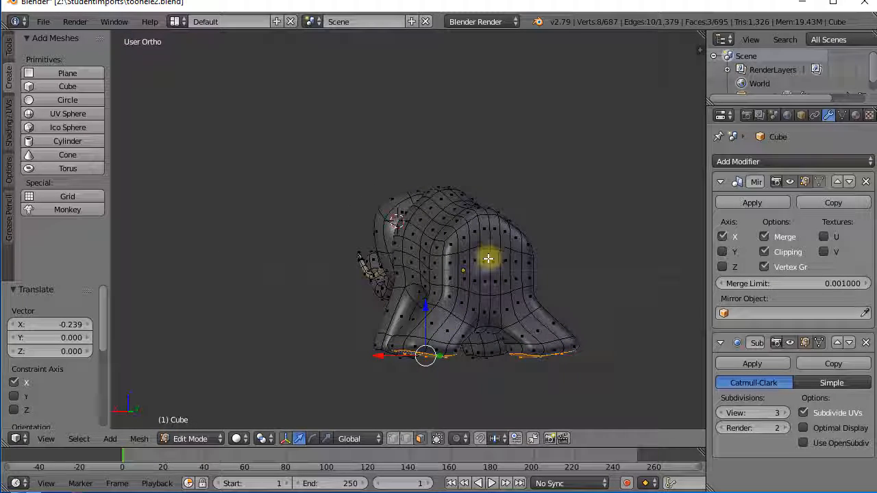
middle_click_drag(499, 309, 615, 328)
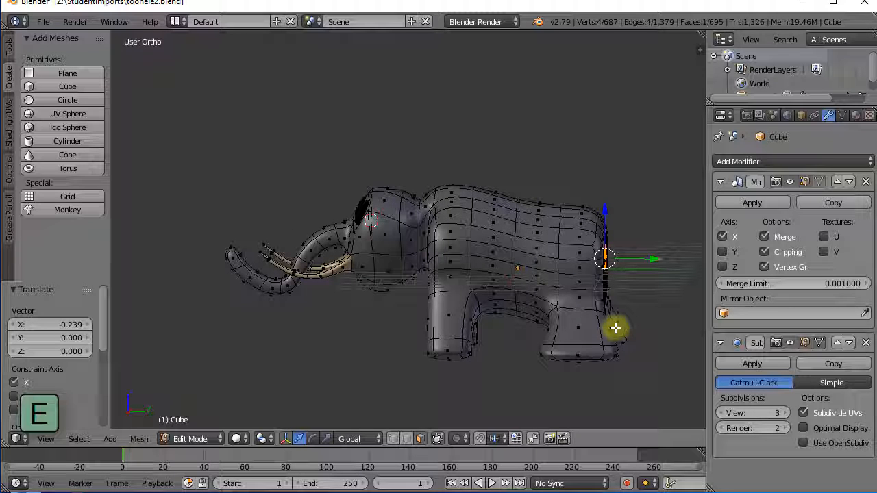
key("e")
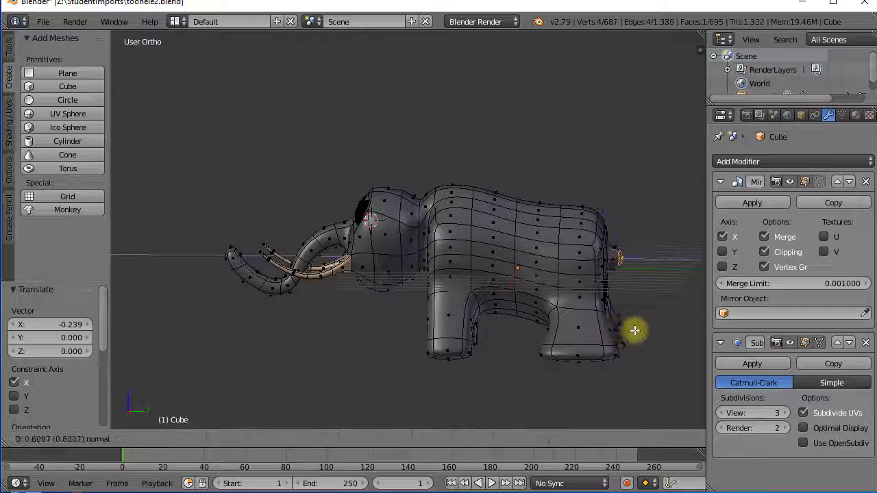
left_click(648, 331)
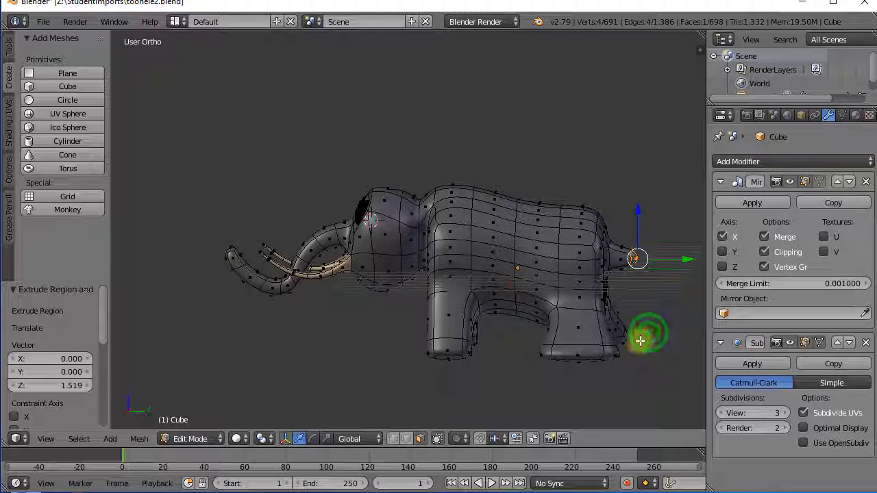
middle_click_drag(640, 337, 657, 345)
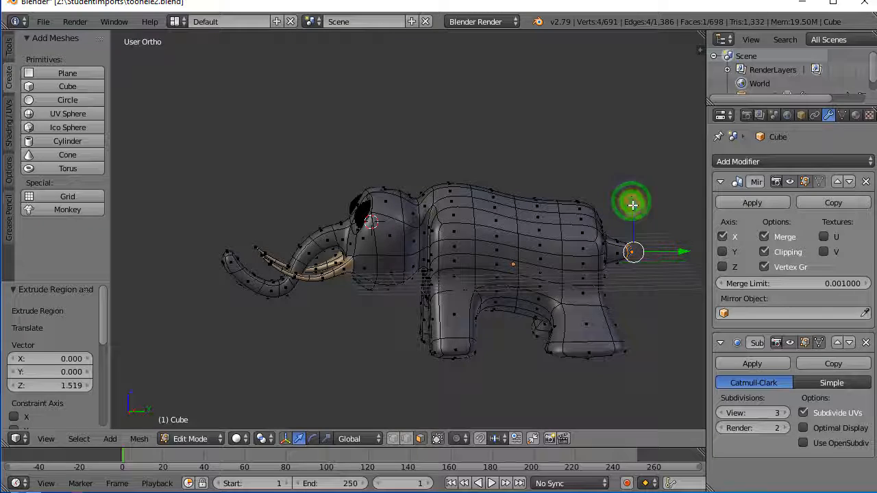
Move the tail's end down 0.224 along Z and turn off the Subdivision Surface display.
left_click_drag(633, 204, 632, 208)
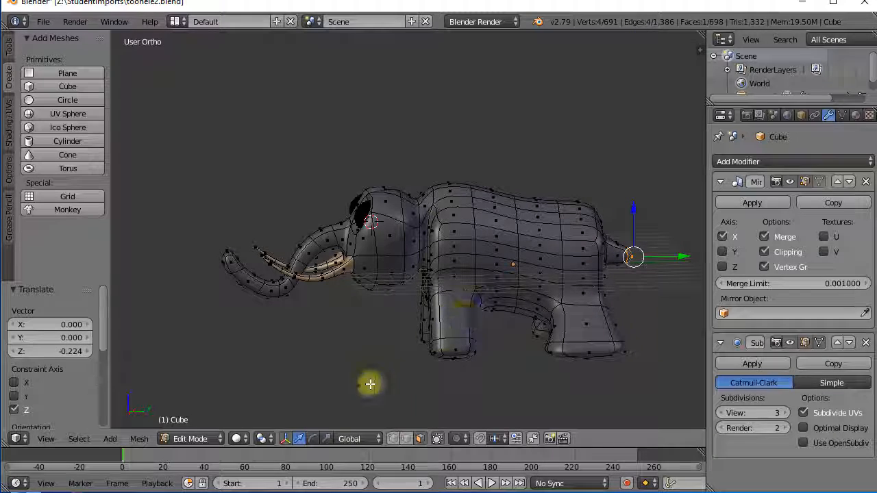
middle_click_drag(370, 384, 460, 375)
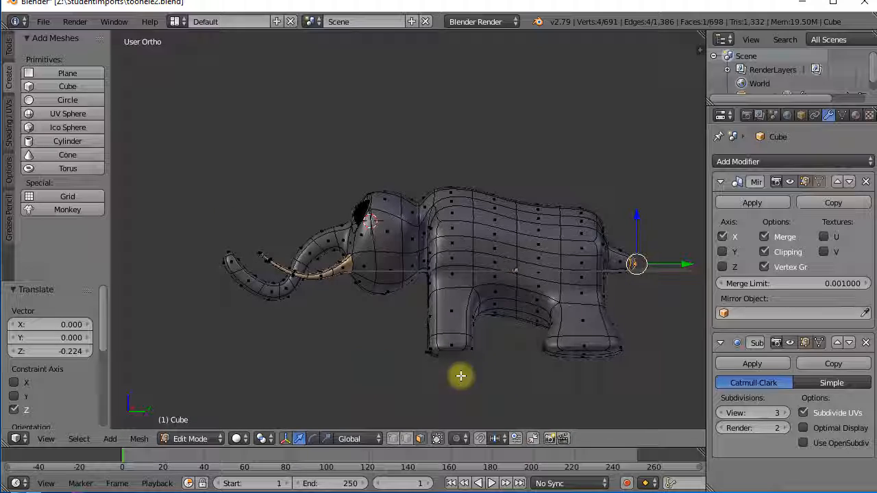
left_click(790, 342)
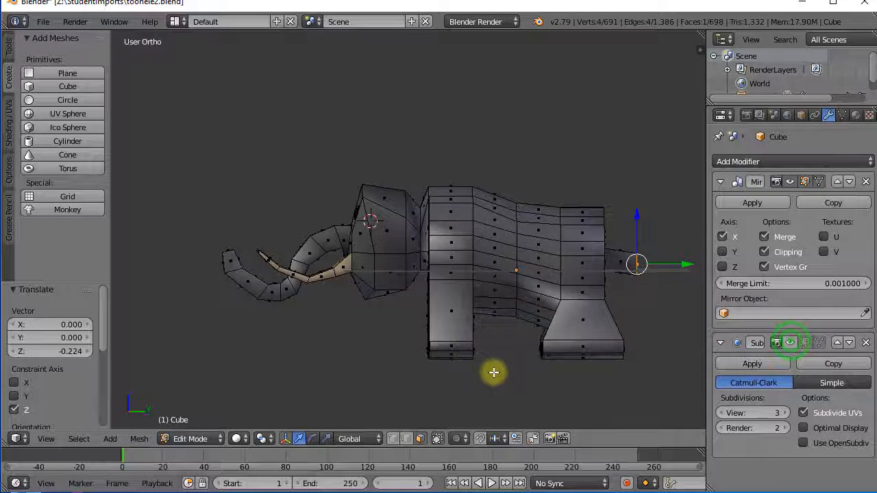
Select the two faces behind the eye on the side of the head and inset them by 0.1045.
middle_click_drag(496, 372, 370, 243)
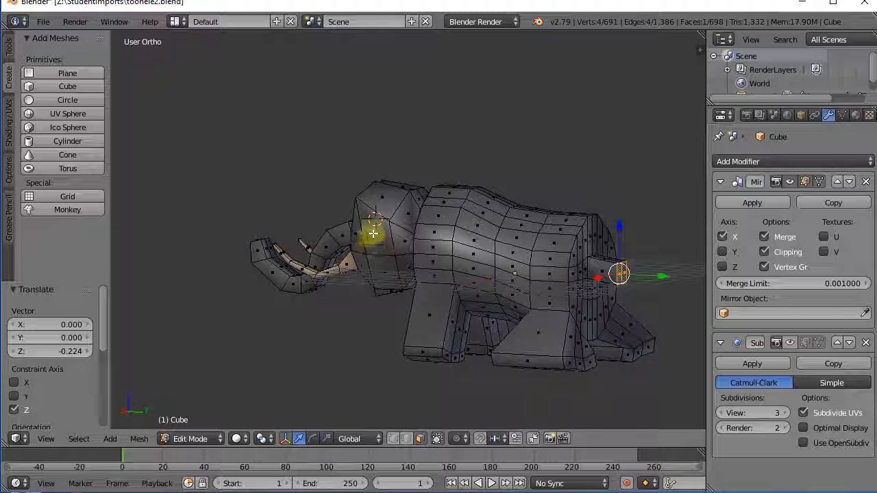
right_click(383, 274, "shift")
middle_click_drag(304, 361, 396, 365)
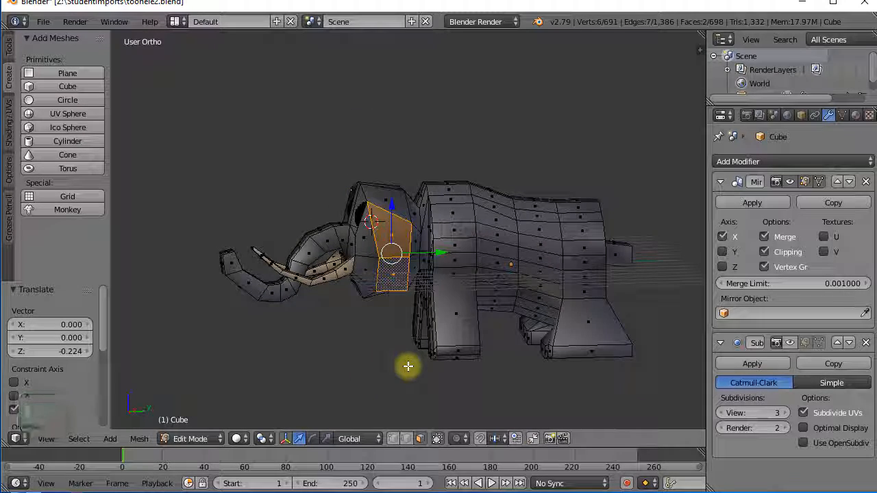
key("i")
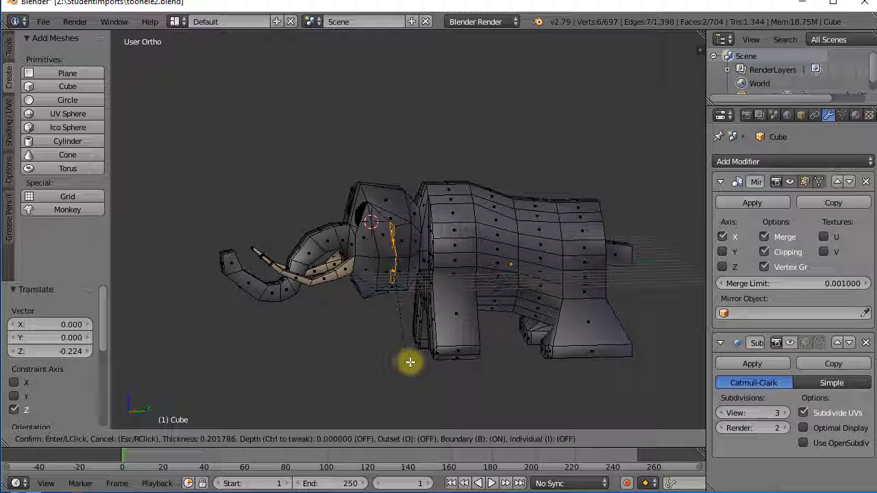
left_click(412, 363)
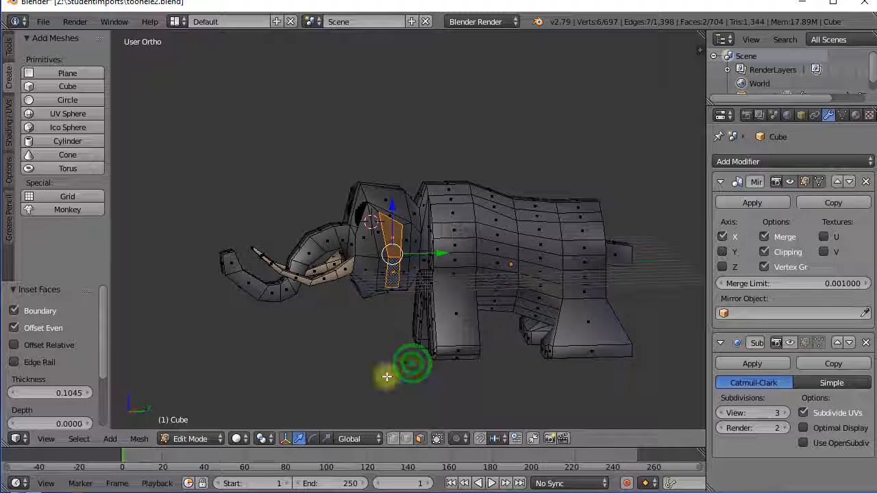
Move the inset faces on the head outward 0.254 along X.
middle_click_drag(407, 366, 482, 266)
key("g")
key("x")
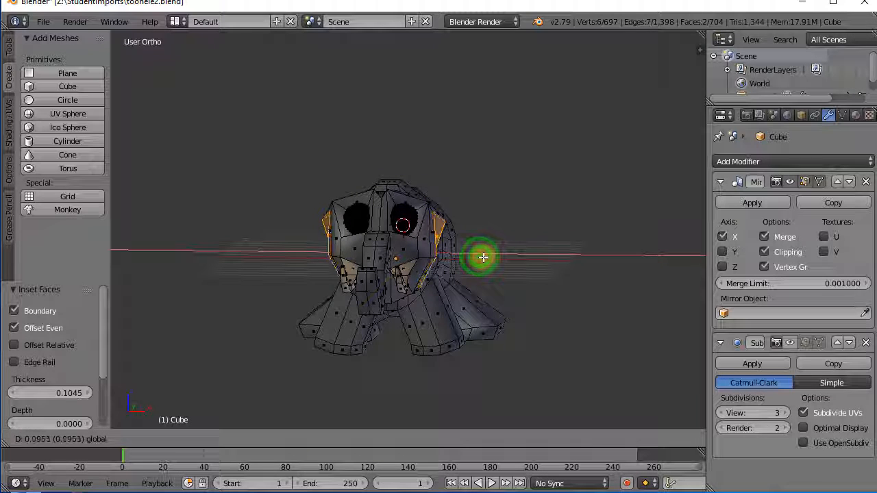
left_click(488, 258)
middle_click_drag(443, 323, 574, 367)
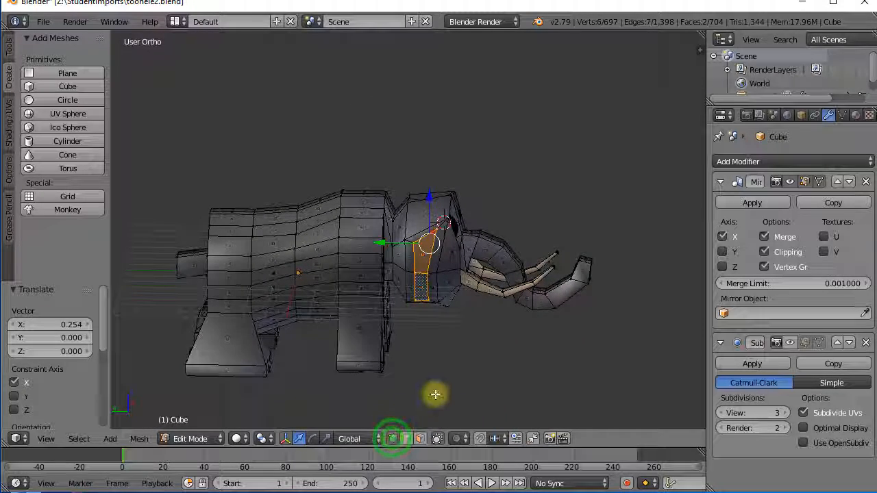
Lower the inset's upper front vertex along Z by 0.523, 0.131 and 0.126, shifting it toward the body along Y.
middle_click_drag(435, 395, 172, 384)
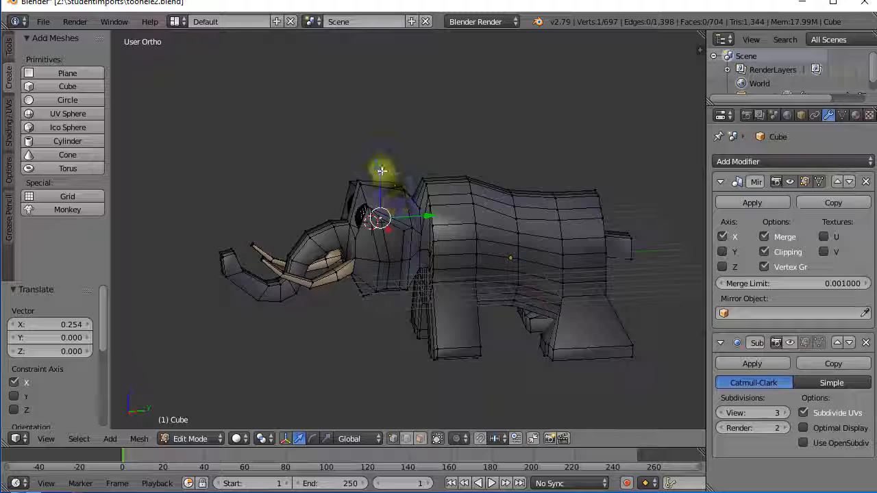
left_click_drag(382, 170, 387, 185)
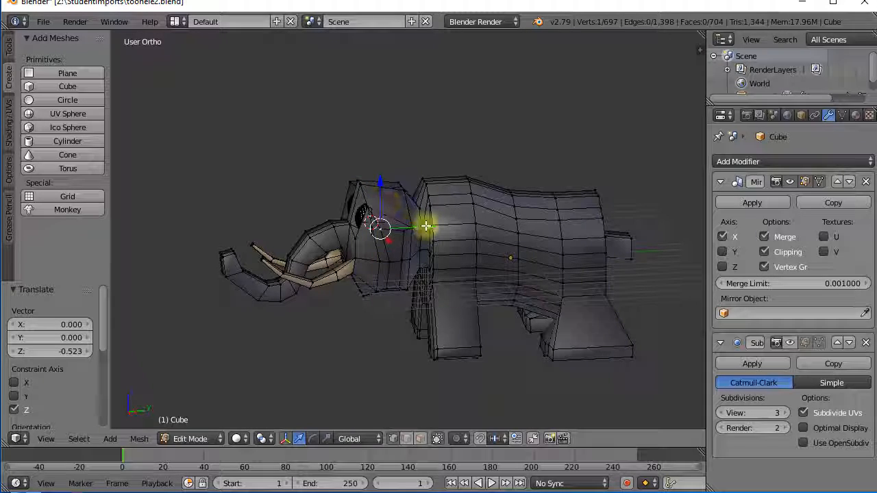
left_click_drag(425, 226, 434, 225)
left_click_drag(392, 182, 391, 231)
middle_click_drag(375, 339, 341, 305)
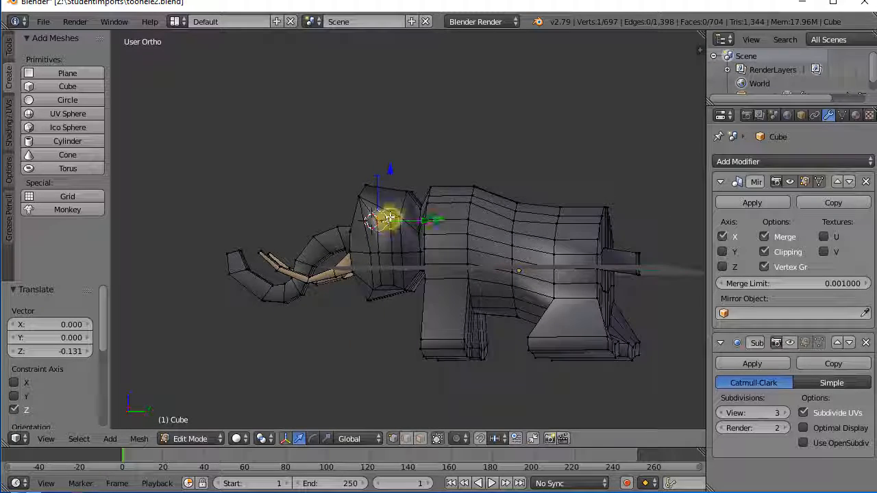
left_click_drag(393, 176, 393, 176)
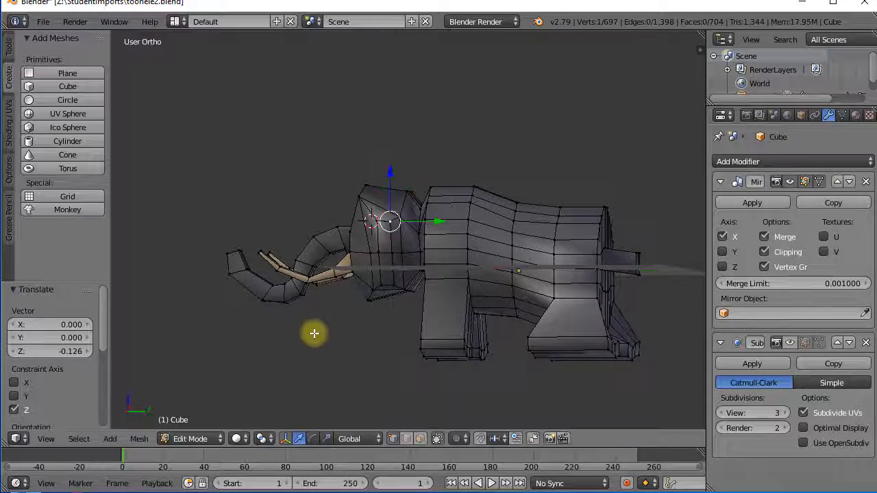
Move the inset's upper front vertex outward 0.324 along X.
middle_click_drag(313, 333, 435, 298)
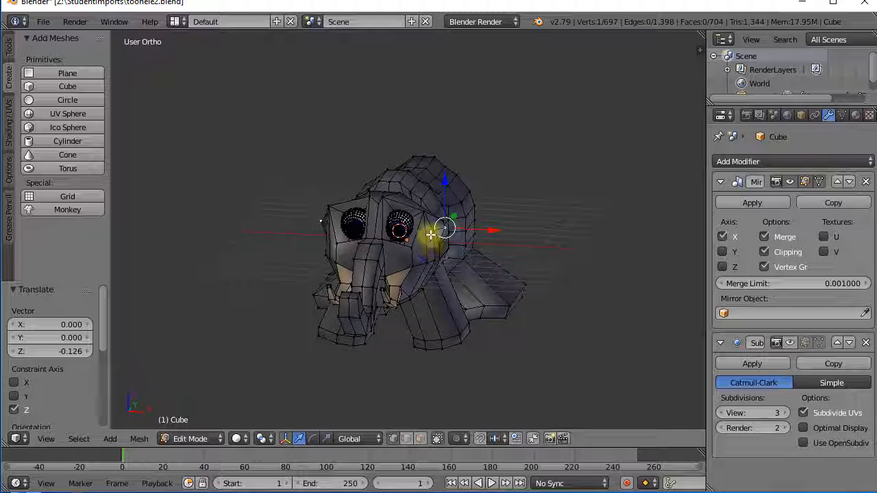
left_click_drag(464, 230, 483, 262)
middle_click_drag(484, 263, 349, 329)
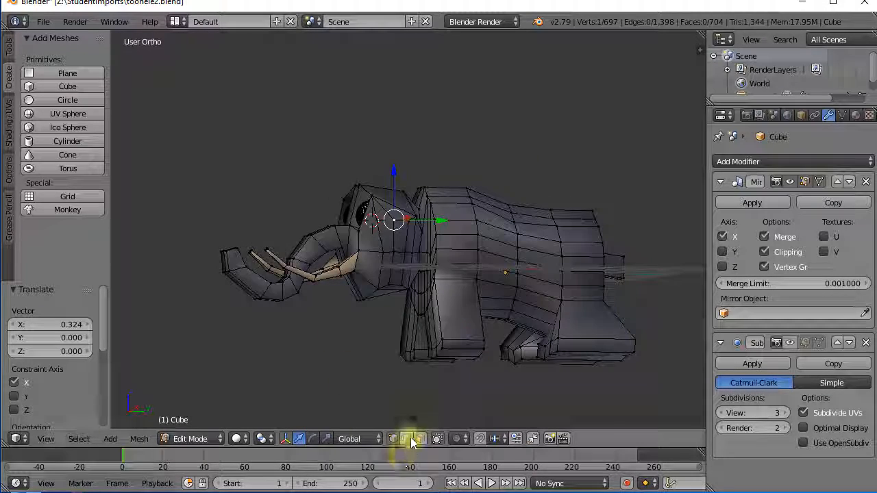
Select the two inset faces and extrude them 0.597 in the front view to start the ear.
right_click(401, 237, "shift")
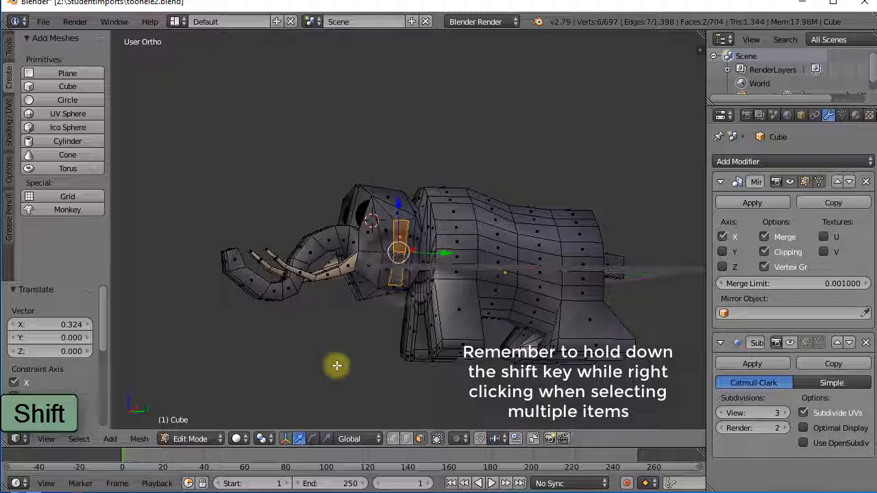
key("KP_1")
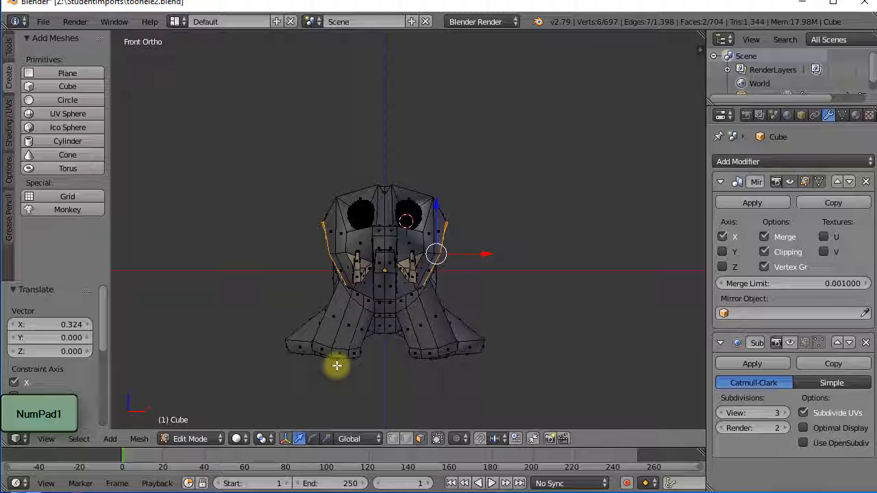
key("e")
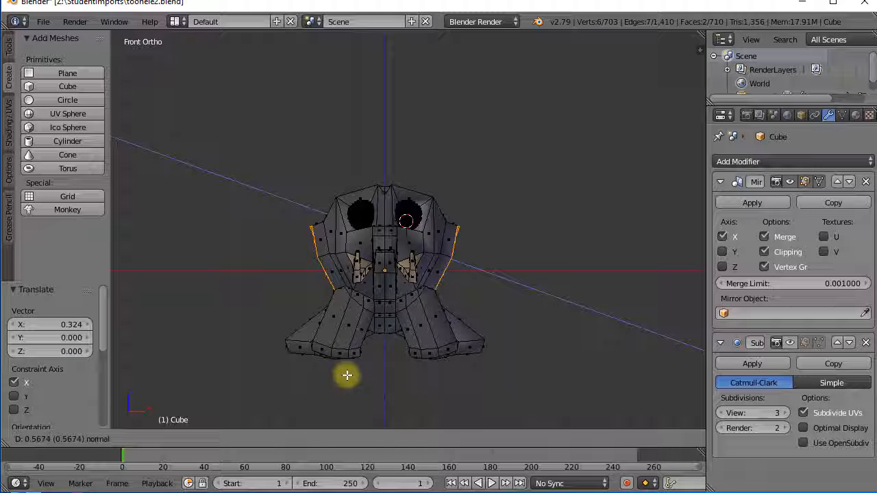
left_click(346, 375)
Scale the extruded ear faces by 1.433 and rotate them -9.92° in the front view.
key("s")
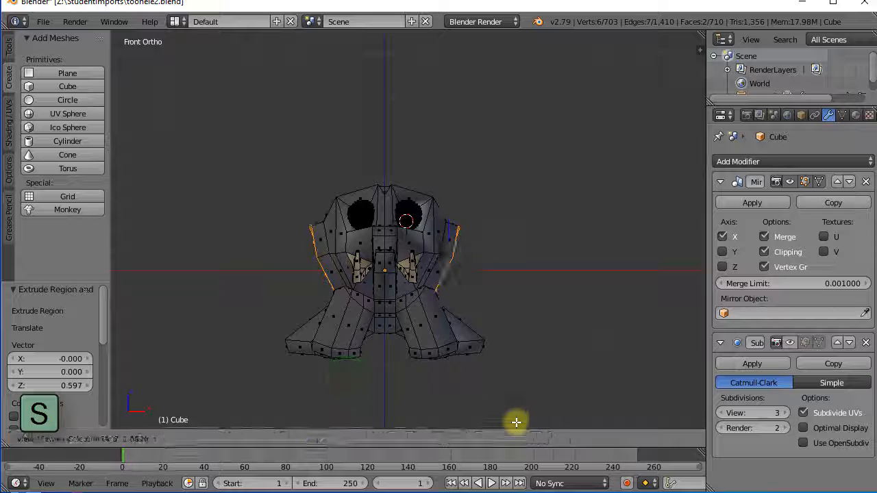
left_click(554, 81)
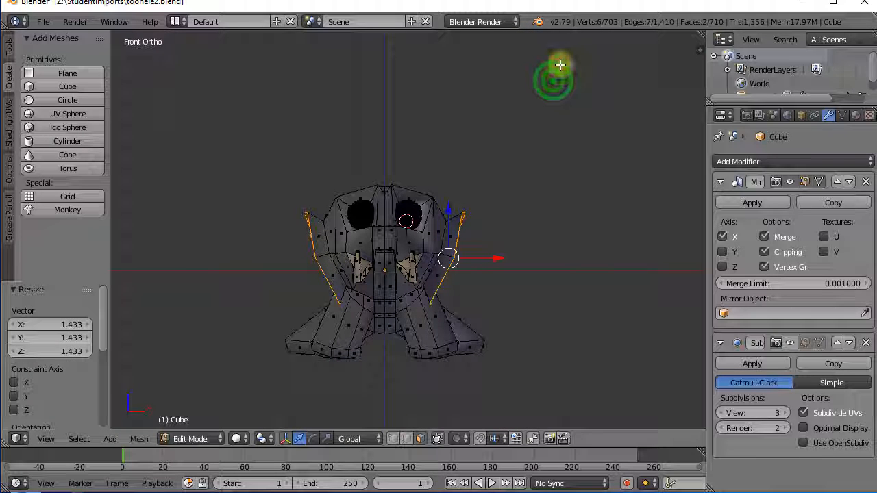
key("r")
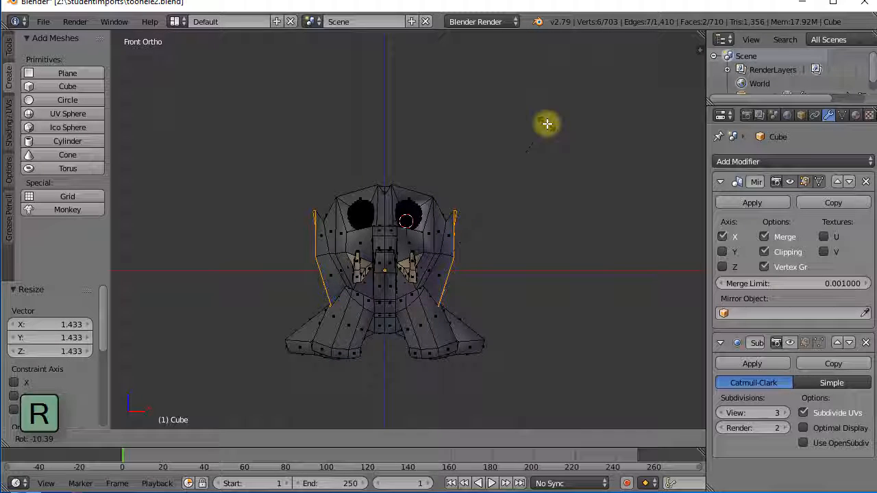
left_click(545, 125)
middle_click_drag(554, 155, 435, 391)
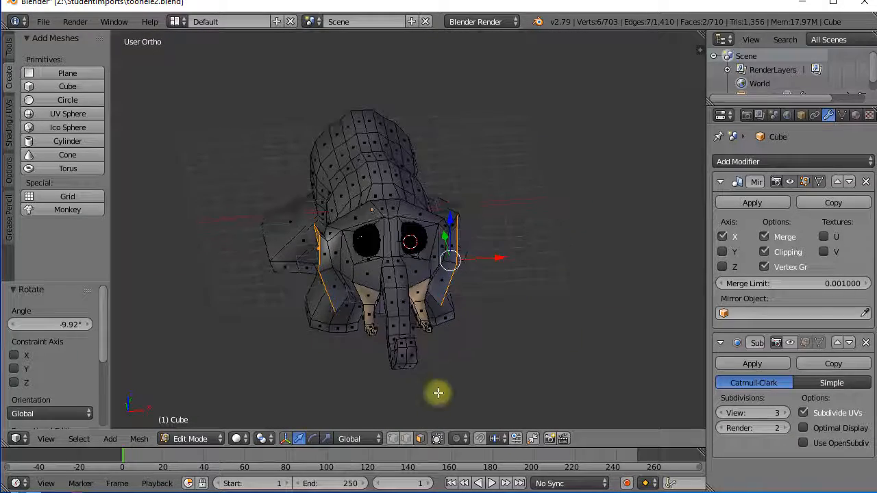
Select the upper vertex at the ear base's outer edge and move it outward 0.249 along X.
left_click(399, 438)
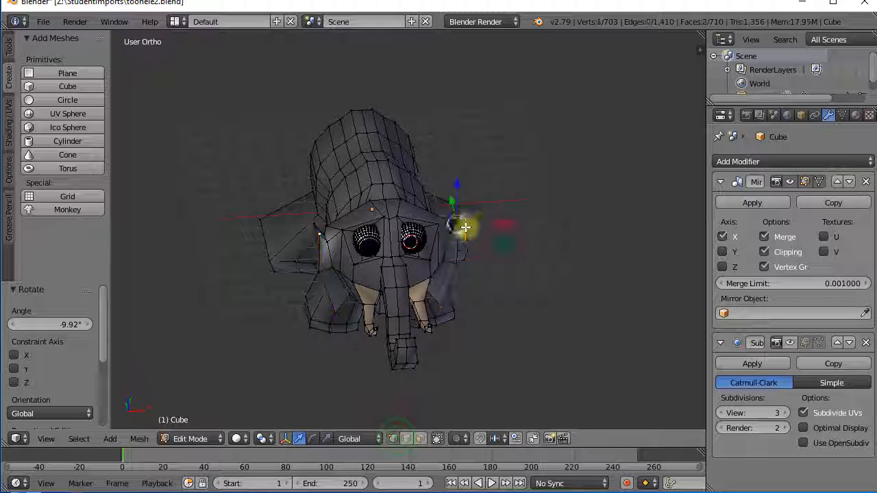
left_click_drag(498, 223, 505, 223)
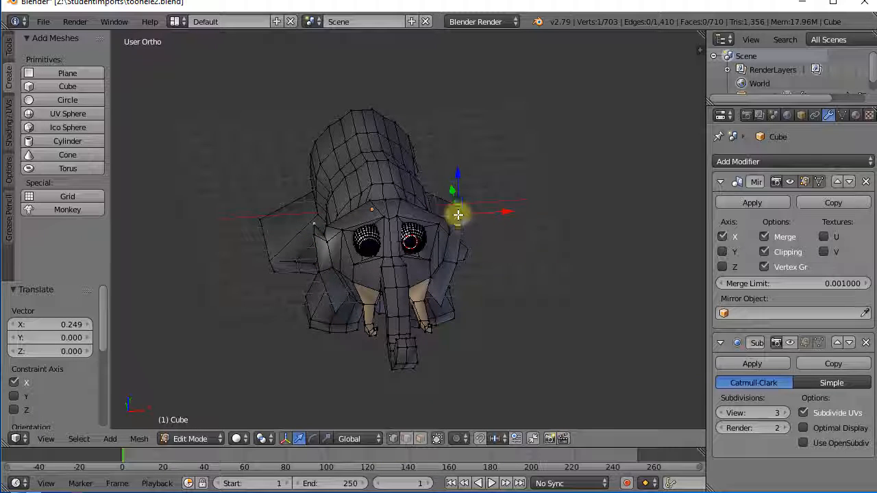
middle_click_drag(457, 215, 503, 199)
middle_click_drag(441, 306, 329, 298)
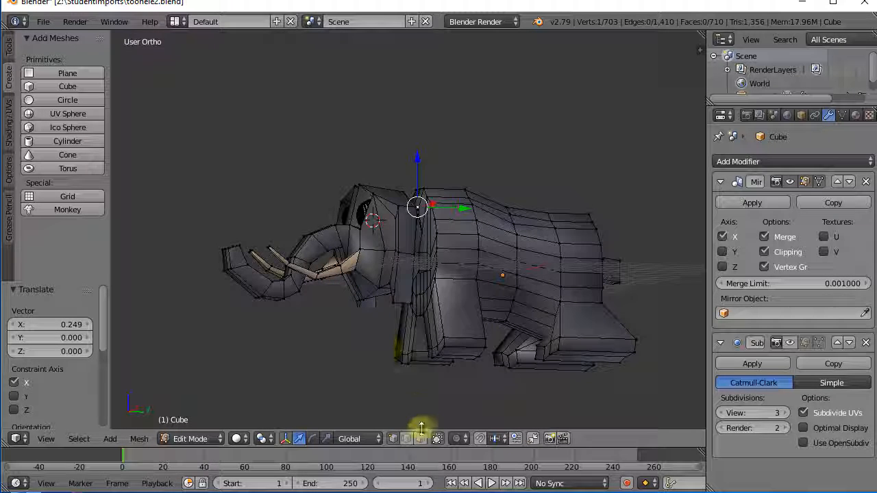
Select the two end faces of the ear base, extrude them 4.513 outward and enlarge the new end.
right_click(406, 231, "shift")
right_click(405, 281, "shift")
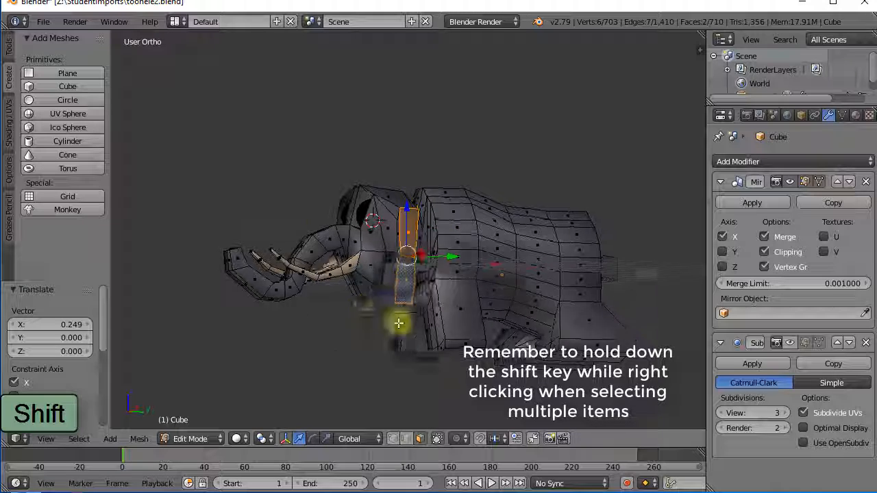
middle_click_drag(400, 323, 514, 331)
key("e")
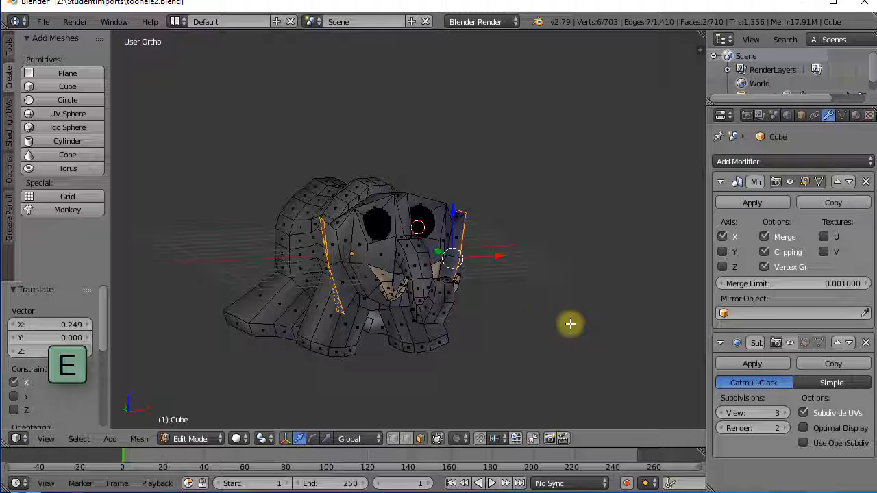
left_click(650, 344)
key("s")
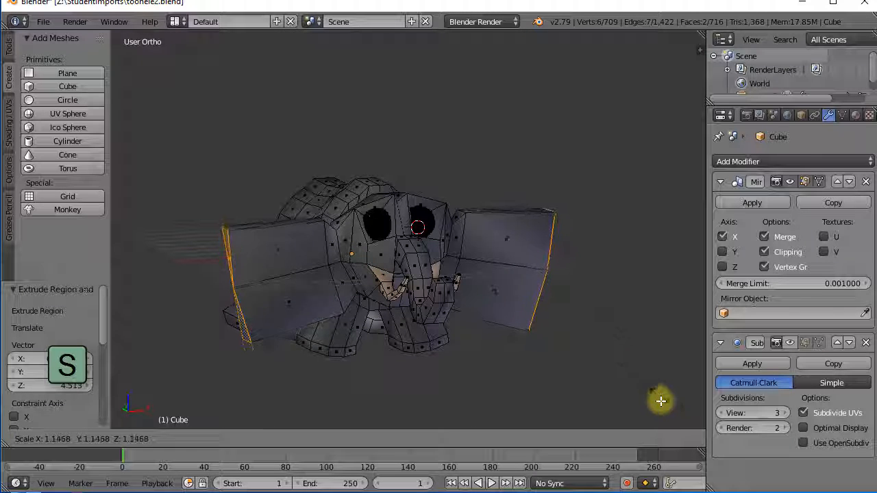
left_click(656, 59)
Move the ear's outer faces back 3.291 along Y and scale them by 0.928.
middle_click_drag(616, 78, 447, 71)
left_click_drag(399, 302, 490, 342)
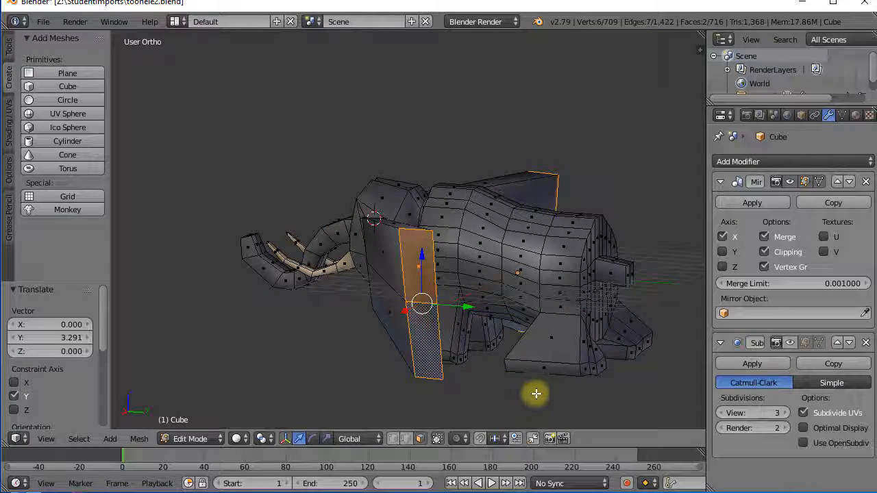
key("s")
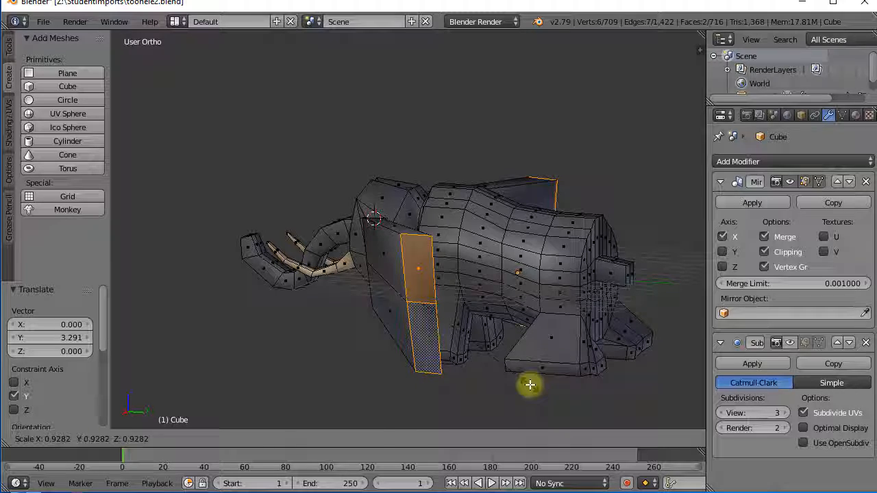
left_click(530, 384)
Thin the ear's outer end by scaling its faces to 0.260 along Y.
middle_click_drag(529, 381, 401, 408)
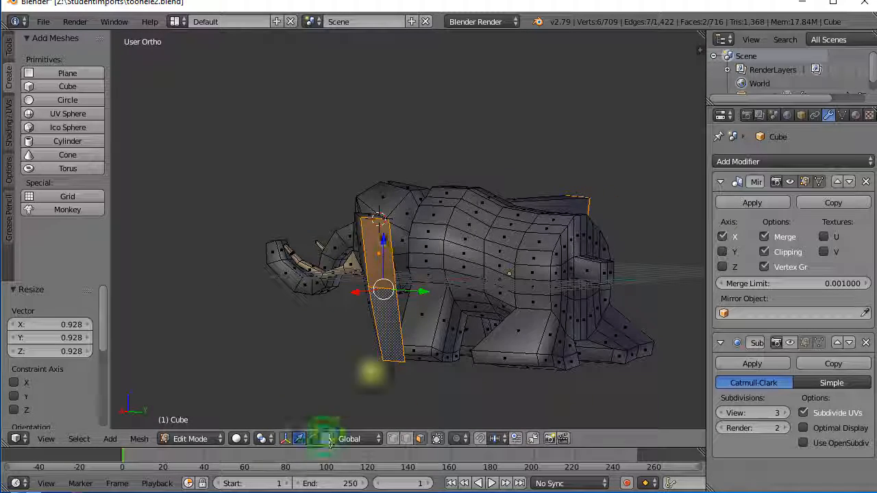
middle_click_drag(411, 364, 473, 309)
key("s")
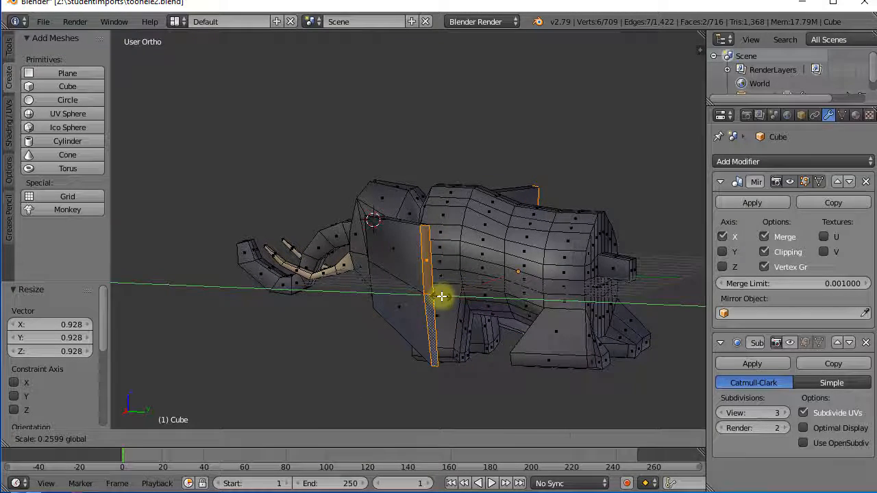
left_click(442, 296)
Bring the ear's outer end inward along X and forward along Y, finishing with moves of -0.820 in X and -0.543 in Y.
middle_click_drag(439, 354, 487, 429)
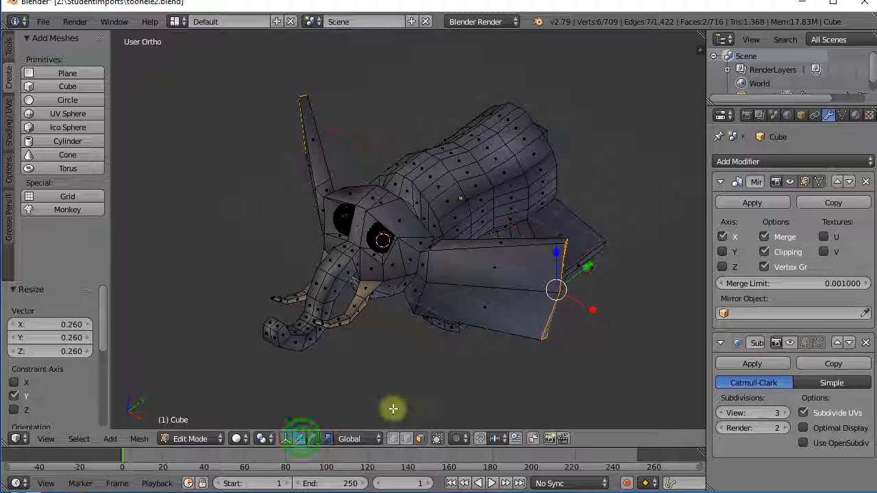
left_click_drag(591, 312, 558, 308)
left_click_drag(560, 253, 544, 257)
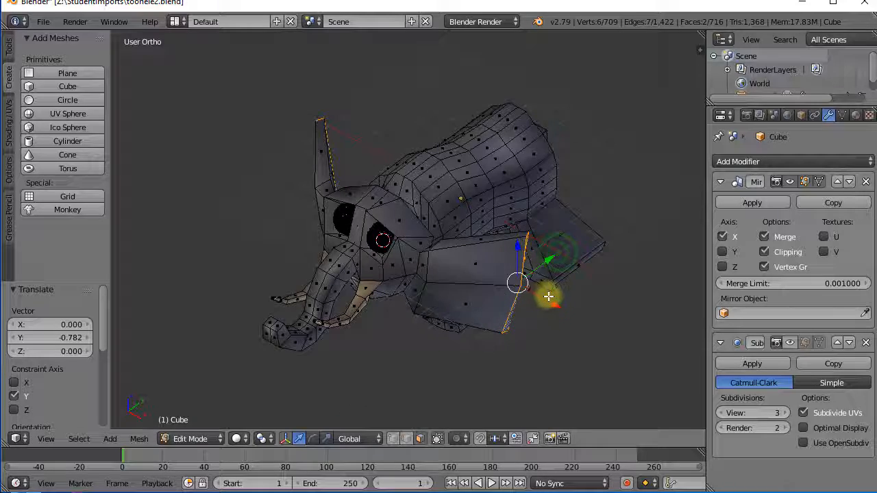
left_click_drag(550, 300, 537, 275)
left_click_drag(534, 255, 528, 257)
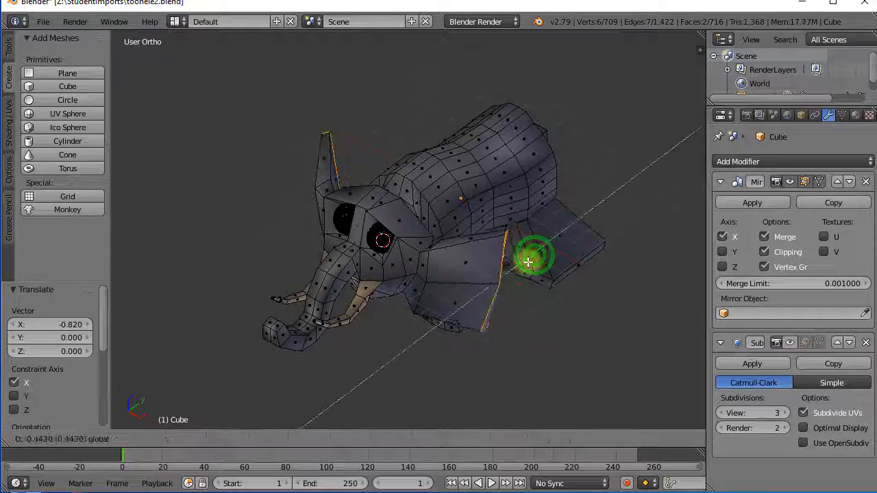
Raise the ear's outer end 1.122 along Z and check the ears in the front view.
middle_click_drag(528, 260, 401, 224)
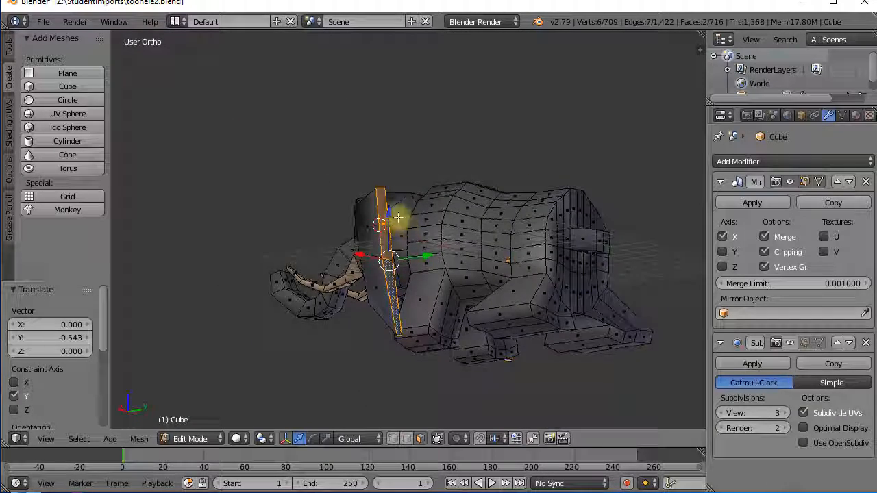
left_click_drag(388, 214, 388, 184)
middle_click_drag(319, 275, 415, 342)
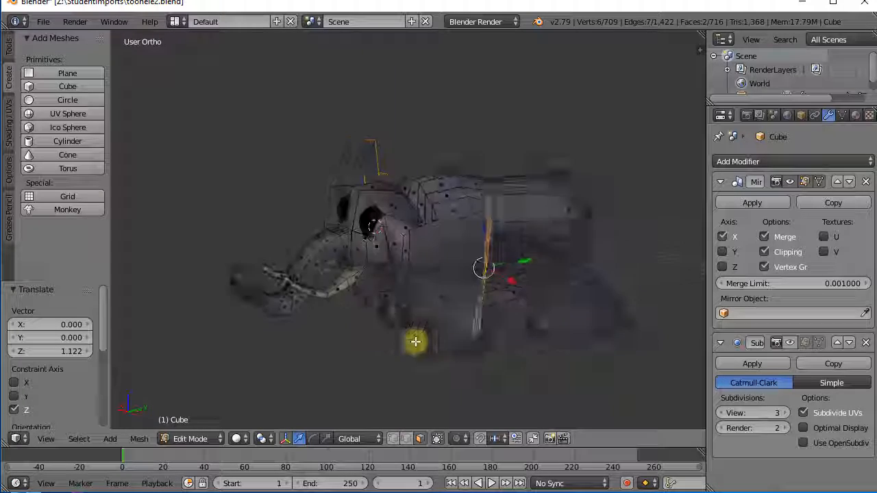
middle_click_drag(553, 320, 378, 356)
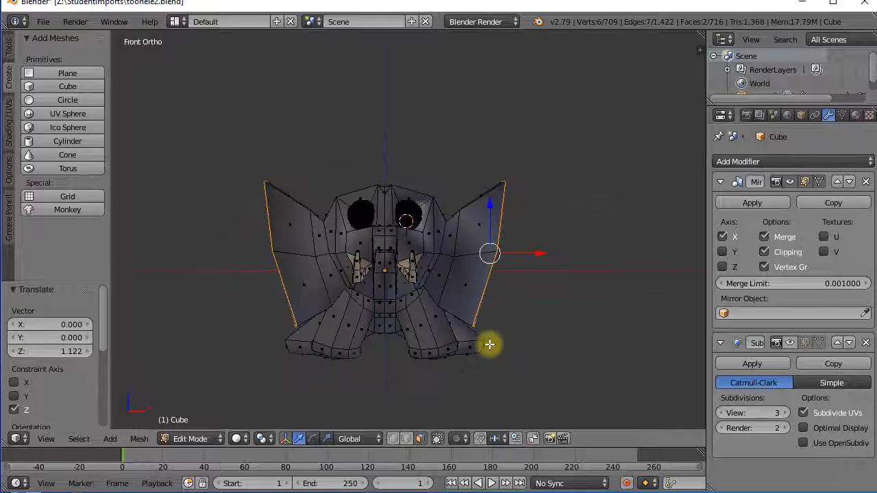
Extrude the ear's outer end faces 3.275 further back and scale the new end uniformly to 0.647.
key("KP_3")
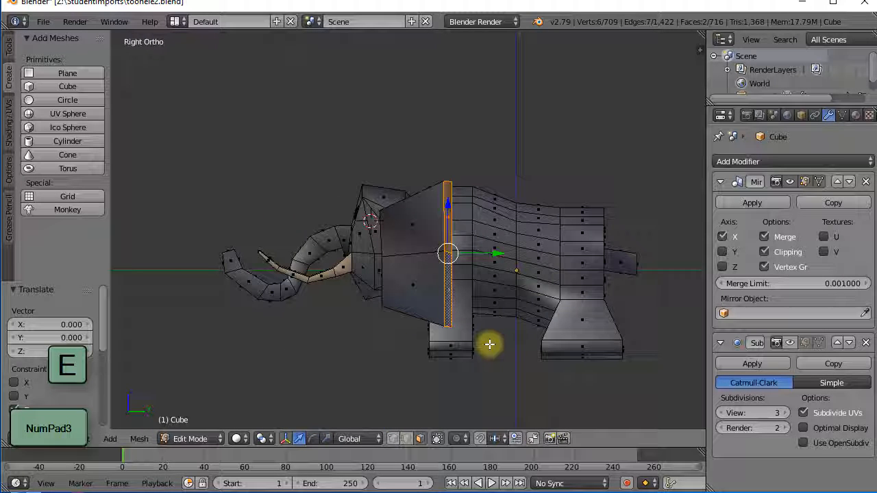
key("e")
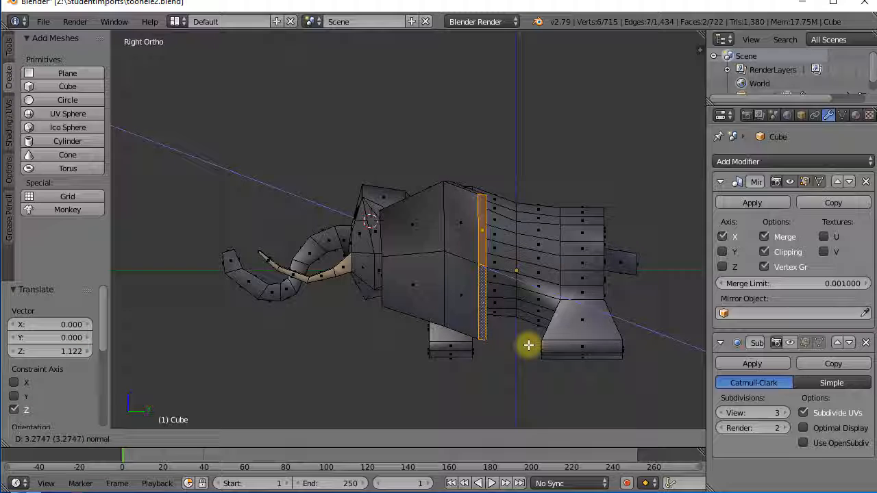
left_click(528, 345)
middle_click_drag(498, 378, 544, 380)
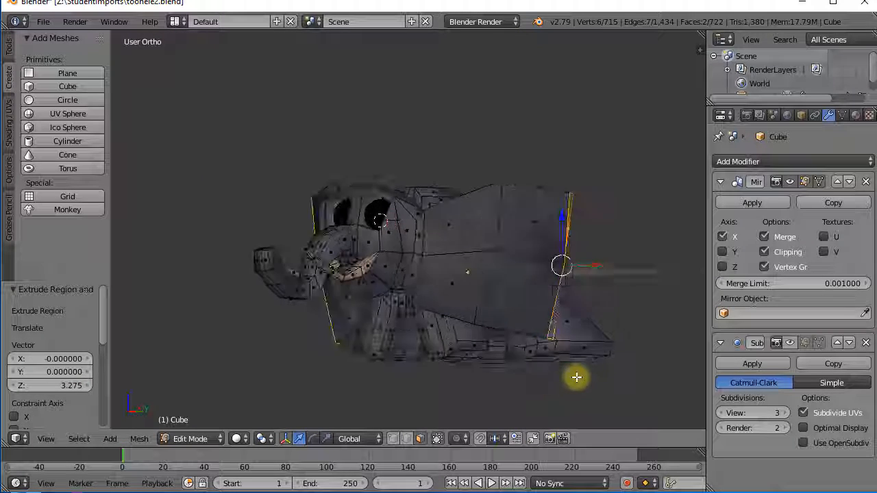
key("s")
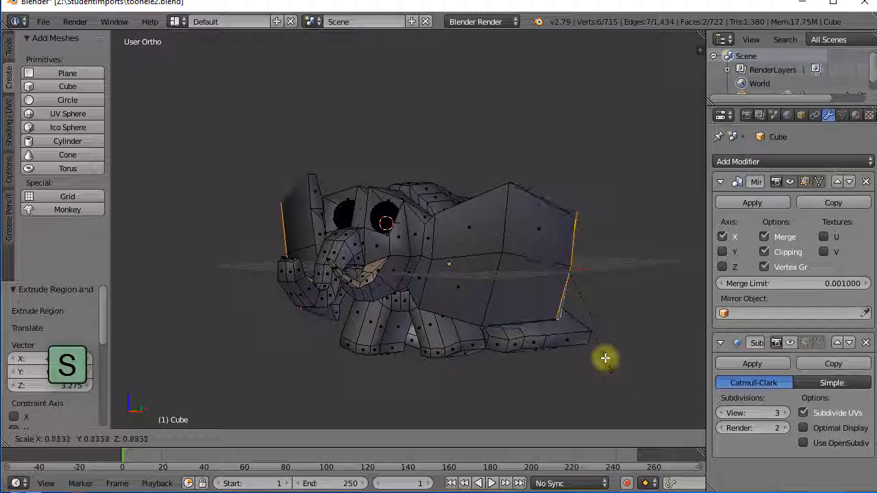
left_click(599, 352)
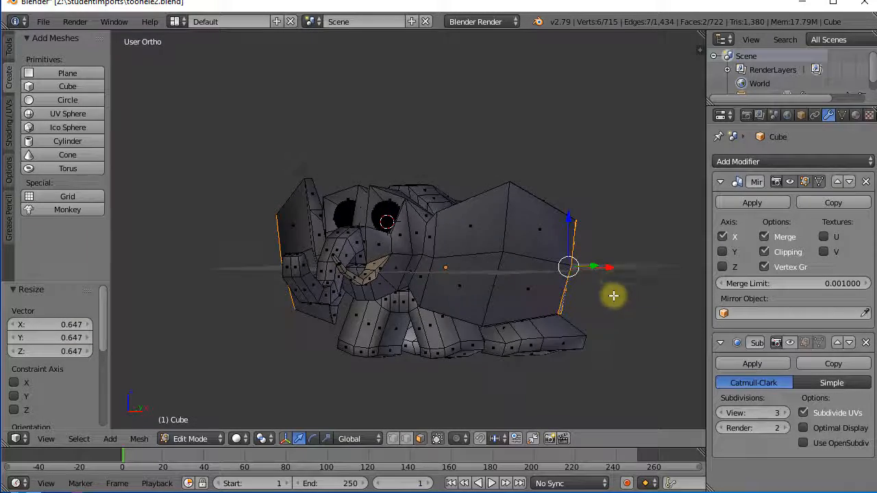
Move the ear's new end inward along X by -1.251 and then -0.836, and raise it 0.506 along Z.
left_click_drag(588, 297, 577, 298)
middle_click_drag(578, 297, 368, 312)
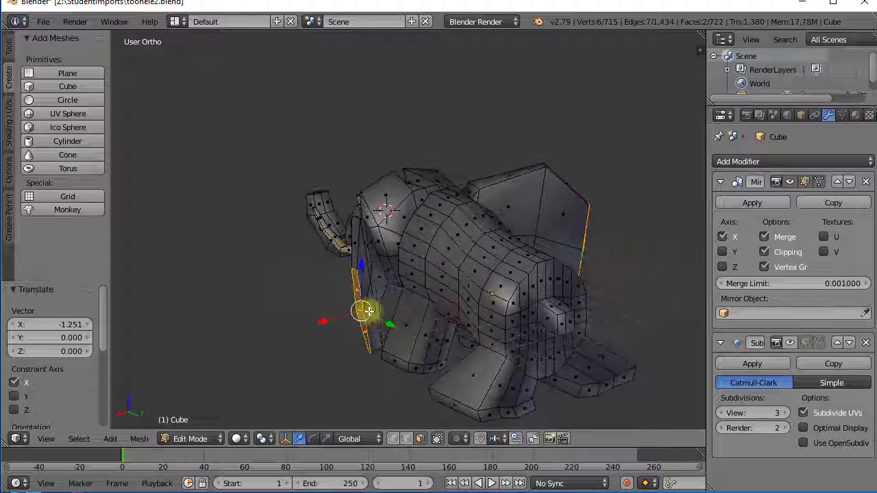
mouse_move(331, 319)
left_mouse_down()
mouse_move(341, 316)
mouse_move(333, 323)
left_mouse_up()
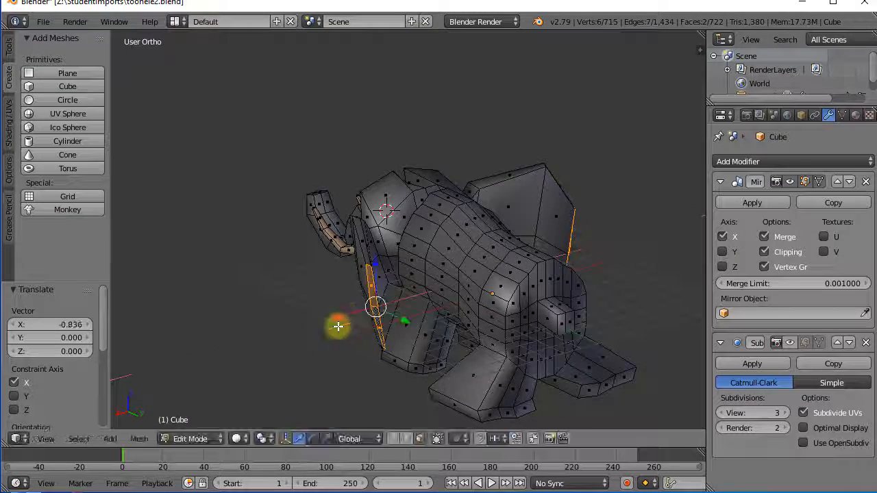
middle_click_drag(333, 323, 465, 226)
left_click_drag(466, 226, 467, 218)
middle_click_drag(405, 359, 627, 341)
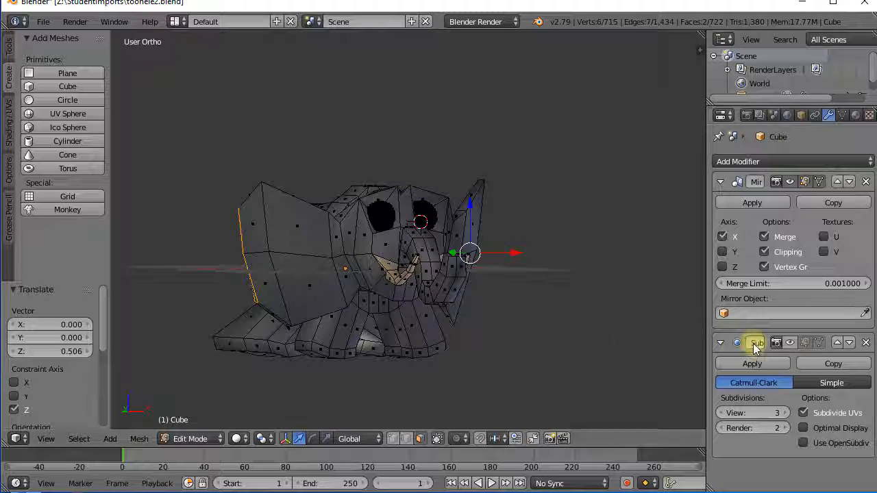
Show the Subdivision Surface smoothing in the viewport and select the four large faces on the back of the ear.
left_click(791, 343)
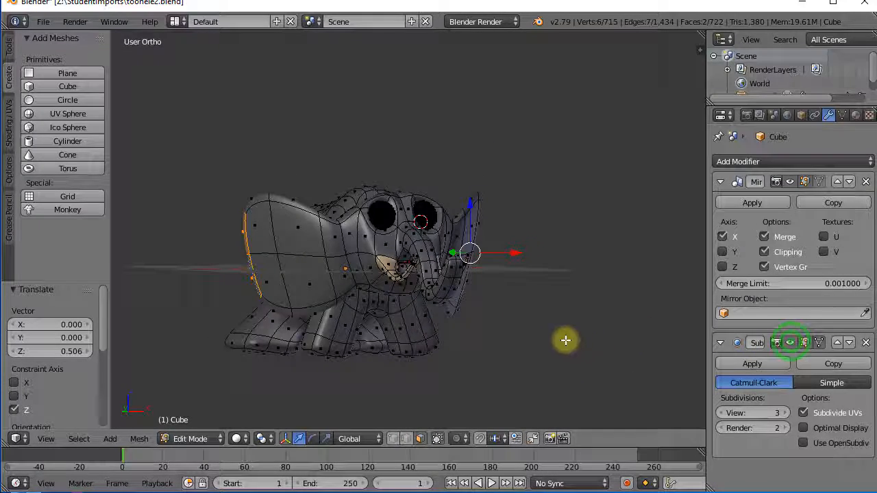
middle_click_drag(564, 337, 187, 395)
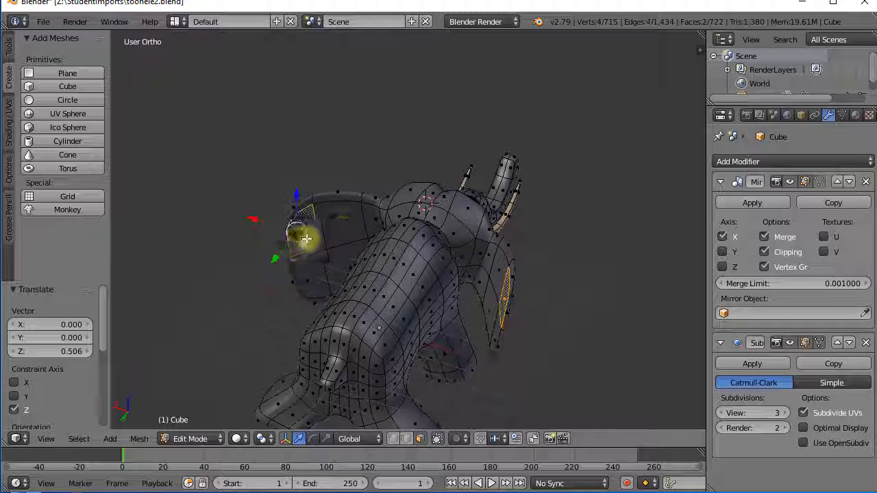
right_click(335, 260, "shift")
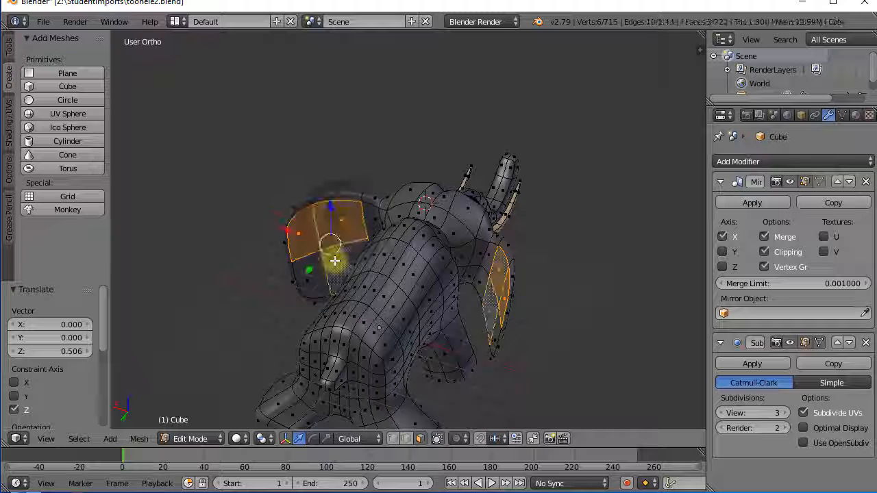
right_click(308, 275, "shift")
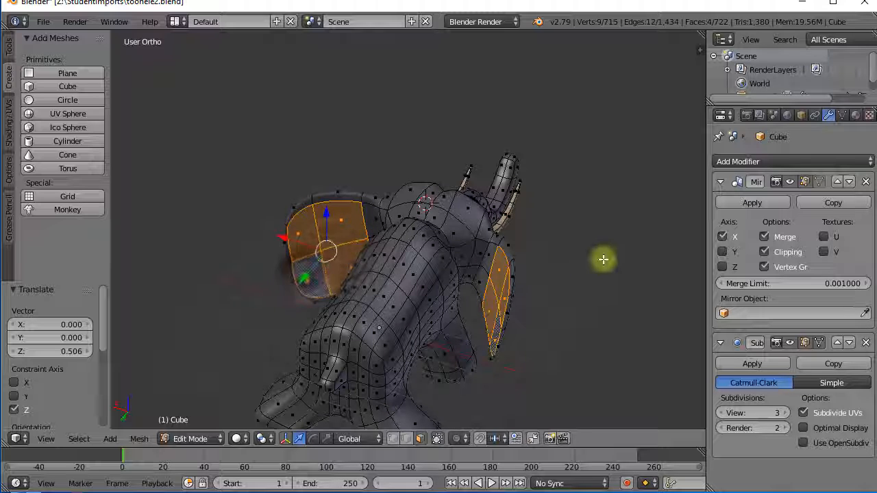
Create a new material named ear with a light red diffuse color and assign it to the selected ear faces.
left_click(856, 117)
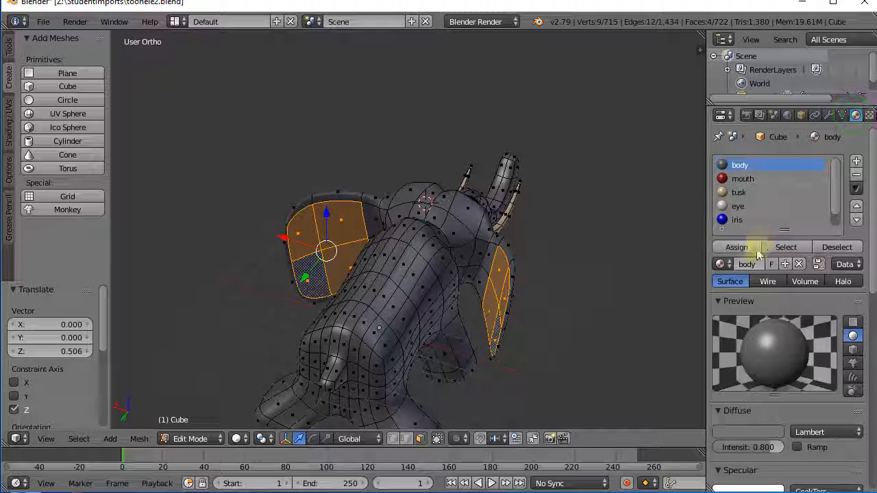
left_click(858, 161)
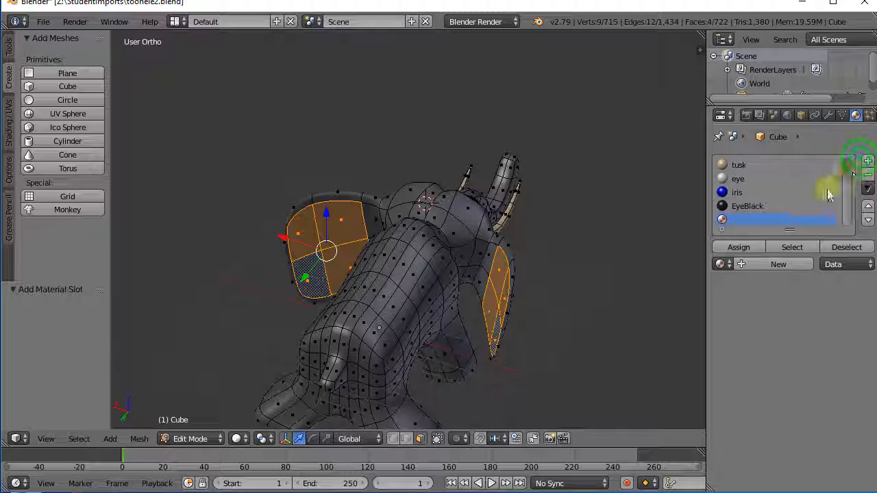
left_click(753, 265)
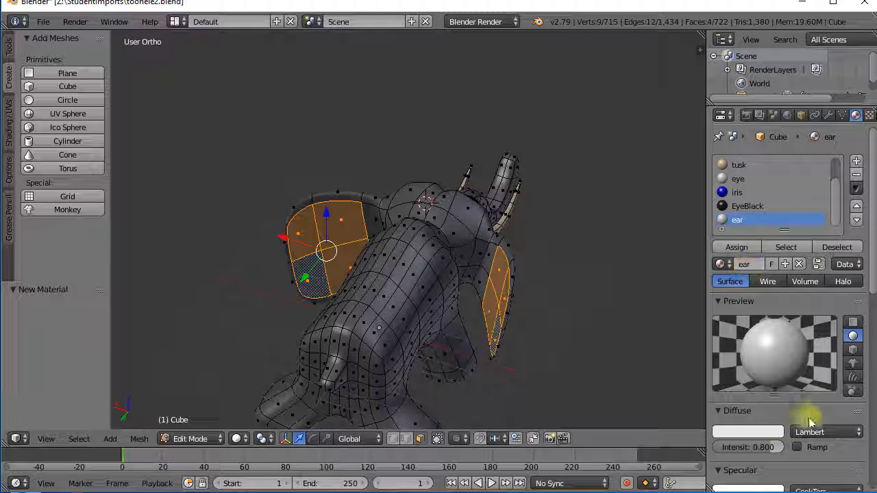
left_click(767, 432)
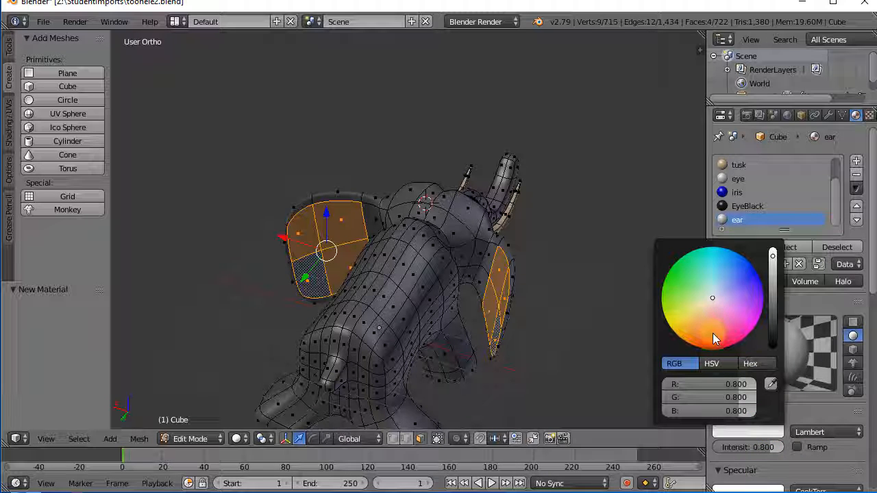
left_click(714, 324)
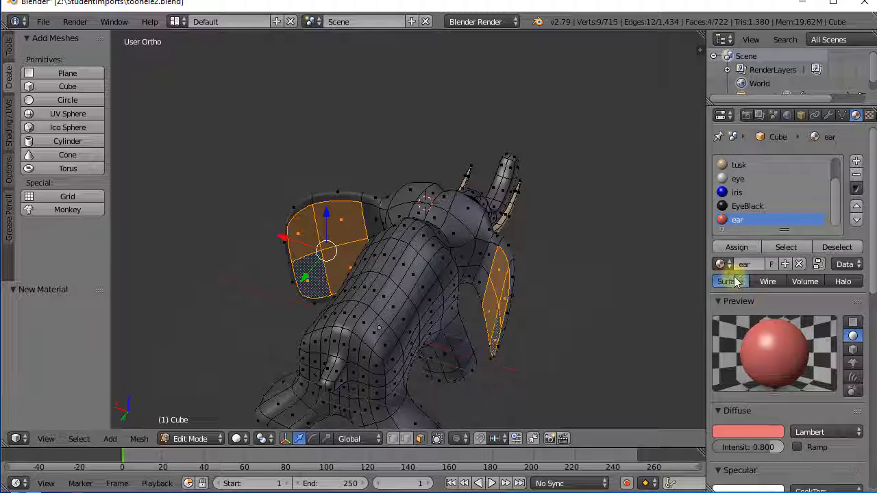
left_click(737, 248)
Deselect the mesh, return to Object Mode and check the smoothed elephant from the front.
middle_click_drag(610, 300, 332, 265)
key("a")
key("Tab")
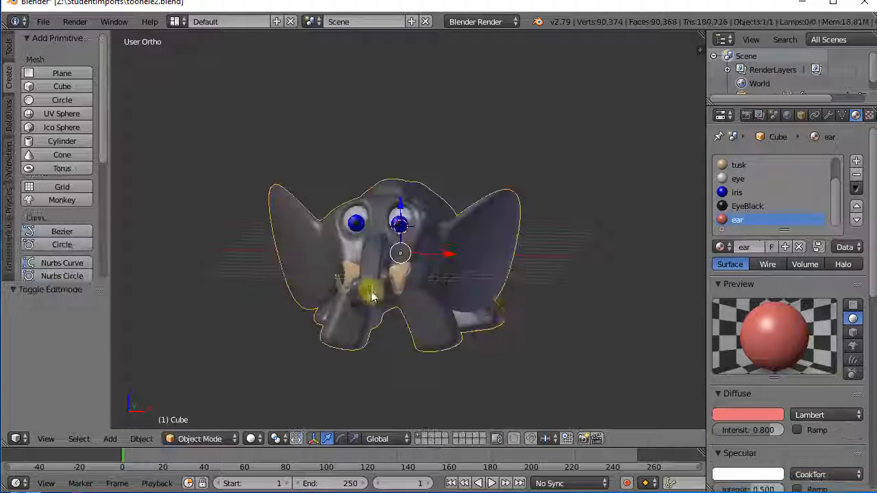
middle_click_drag(554, 313, 577, 317)
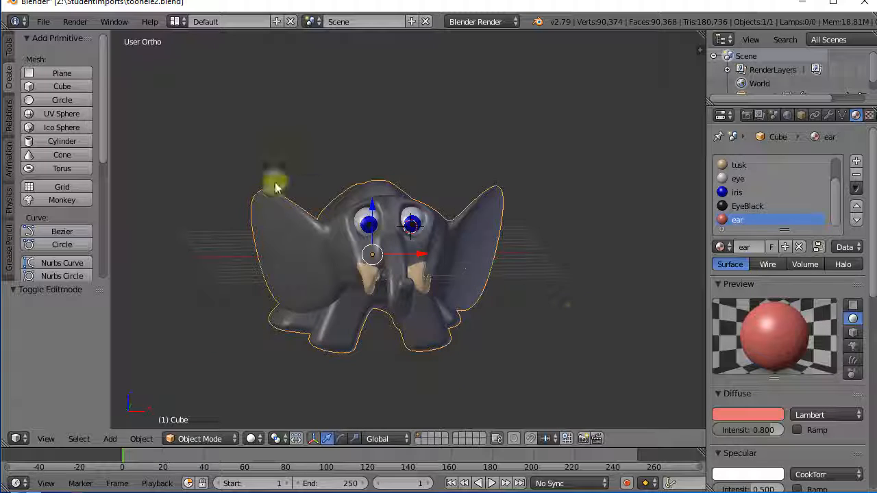
Save the elephant as a new incremented file, toonele3.blend, in the StudentImports folder.
left_click(42, 20)
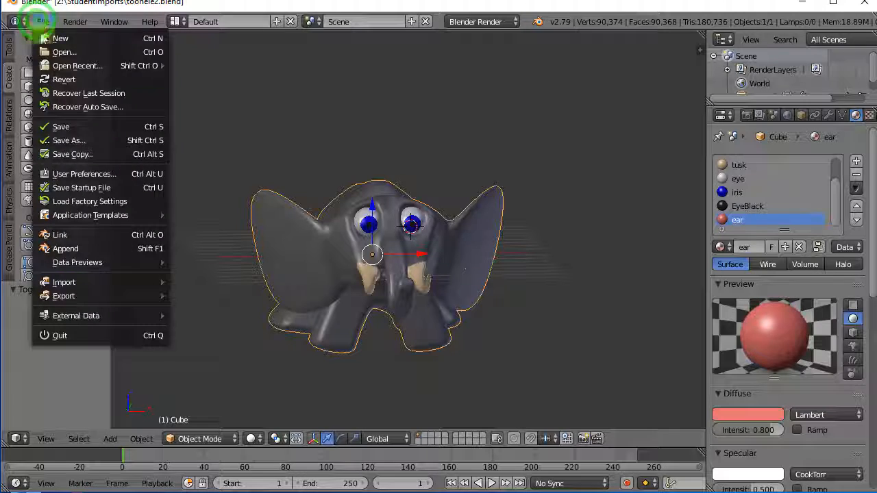
left_click(63, 140)
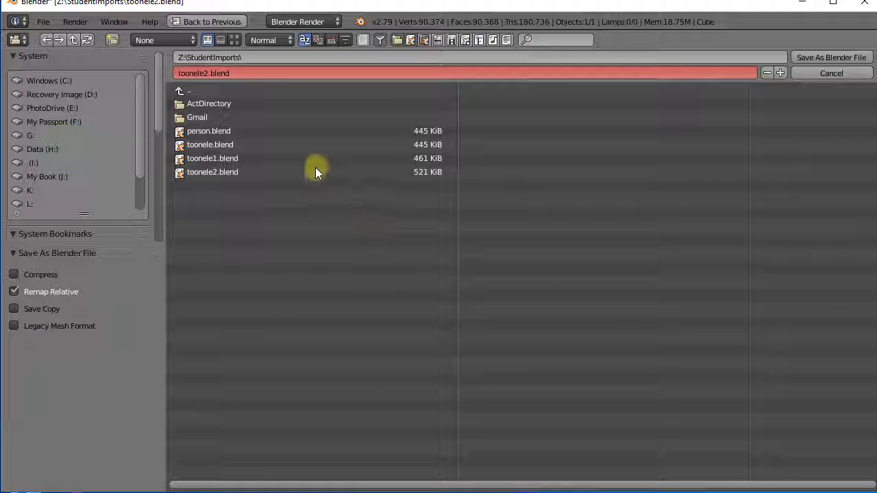
left_click(780, 73)
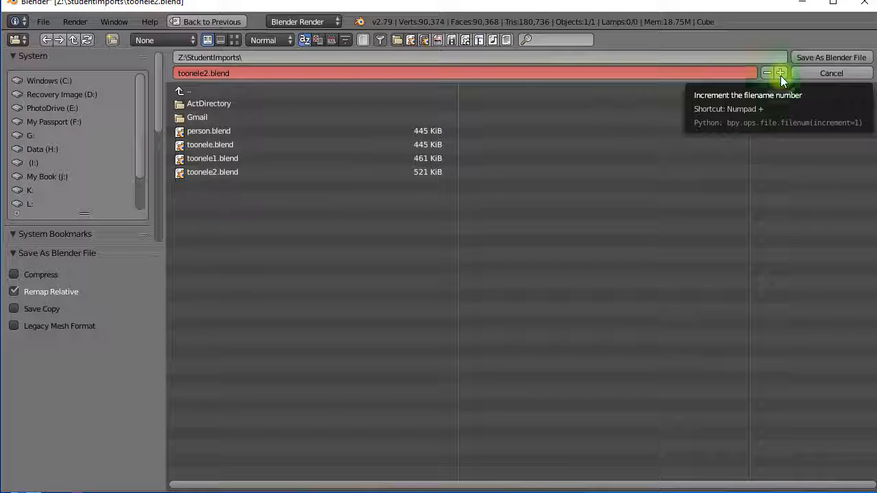
left_click(845, 61)
mouse_move(581, 294)
middle_mouse_down()
mouse_move(336, 304)
mouse_move(477, 307)
mouse_move(572, 298)
mouse_move(550, 309)
mouse_move(286, 313)
mouse_move(541, 290)
mouse_move(565, 301)
middle_mouse_up()
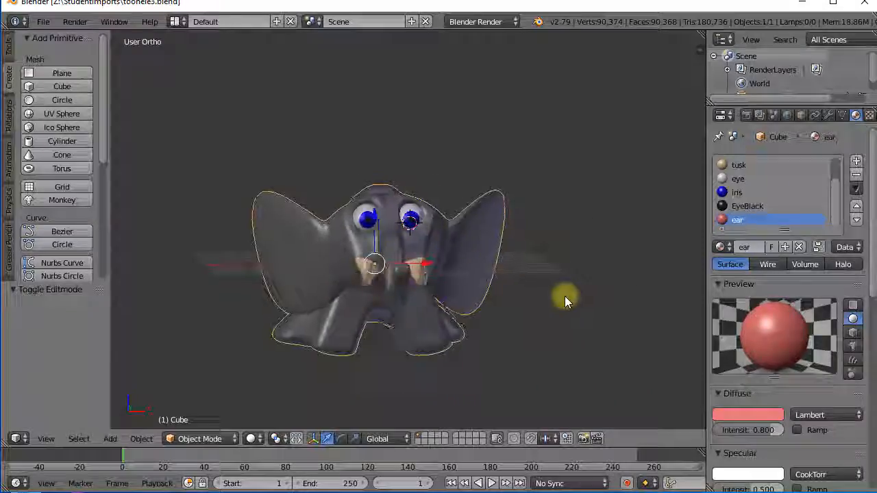